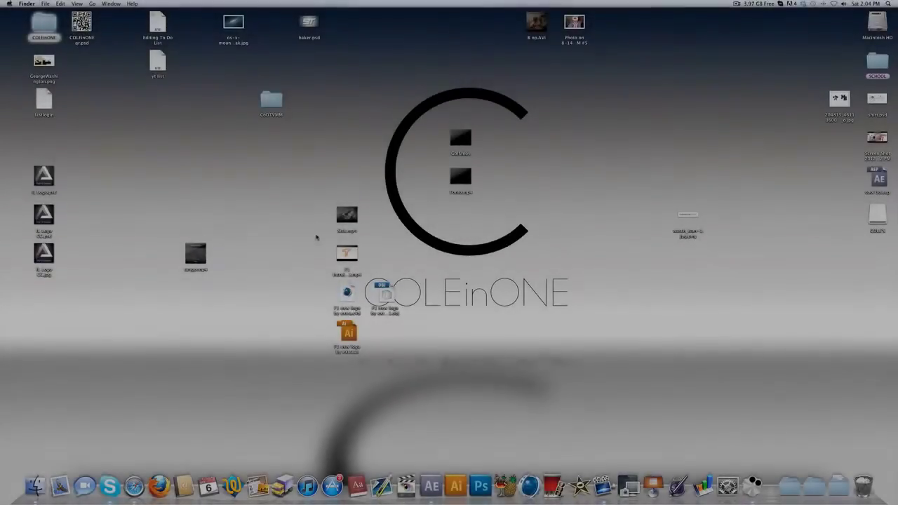
Step: Play the Scrapped | Para Flintsy Episode video from about 0:37 and pause it at 0:40 on the stroke effect
key("ctrl+Left")
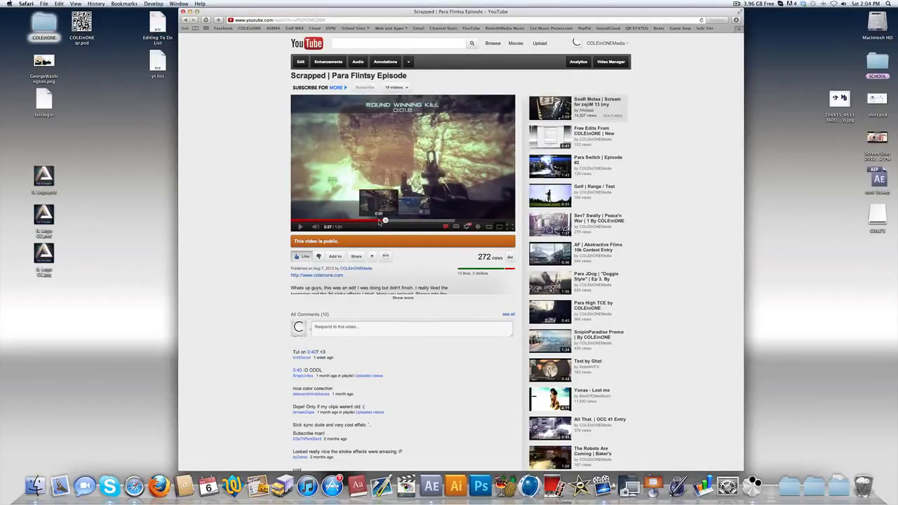
left_click(299, 227)
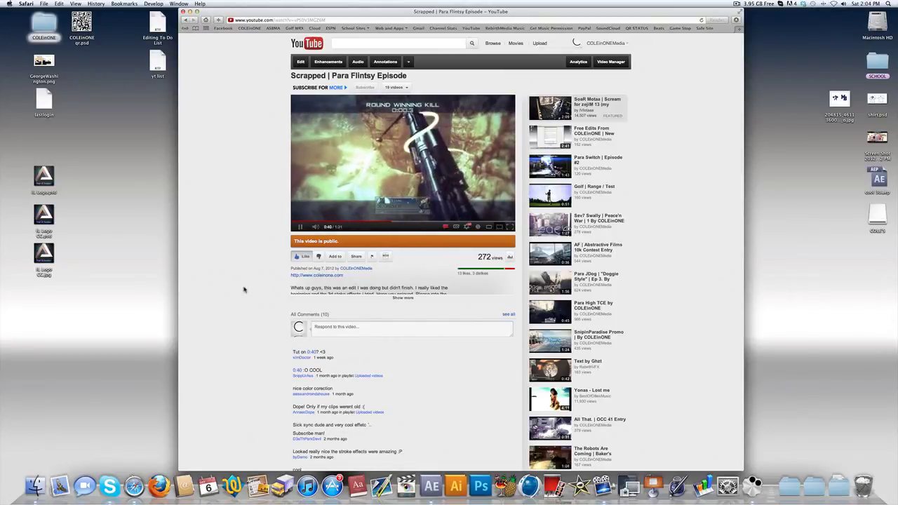
left_click(299, 227)
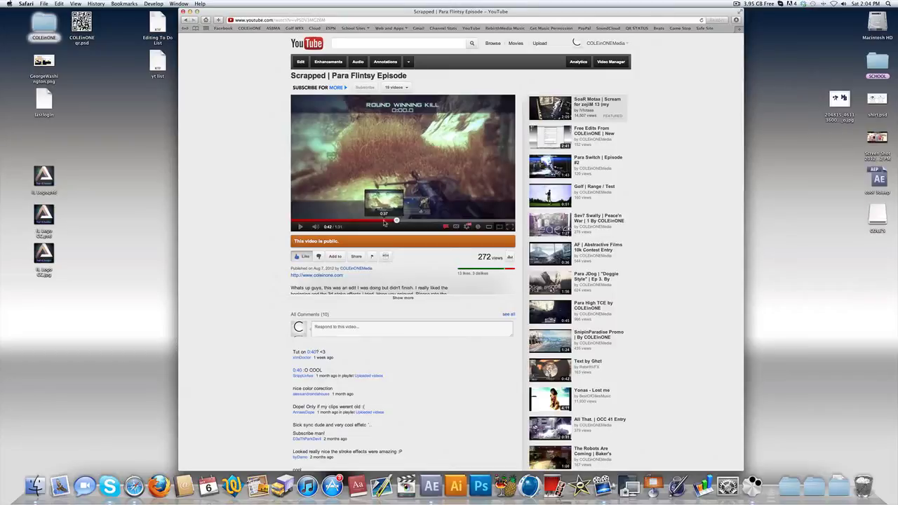
left_click(383, 221)
left_click(301, 227)
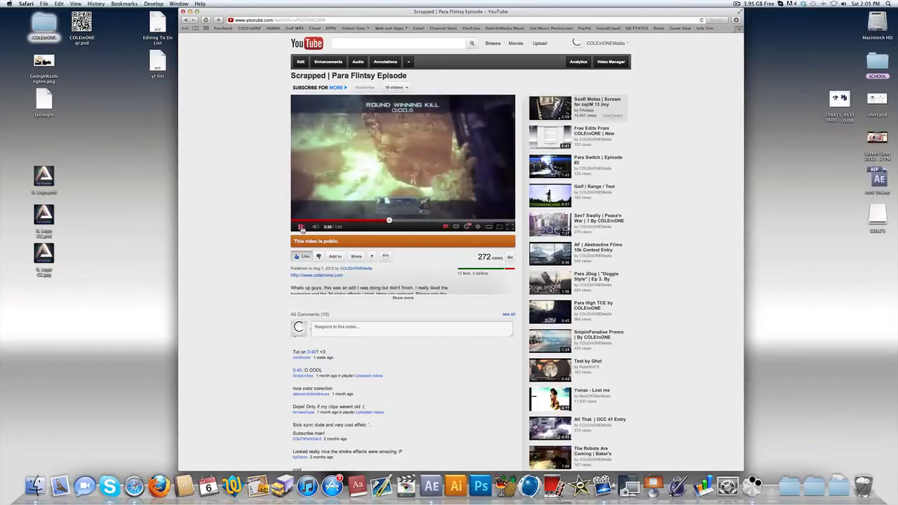
left_click(301, 227)
left_click(300, 227)
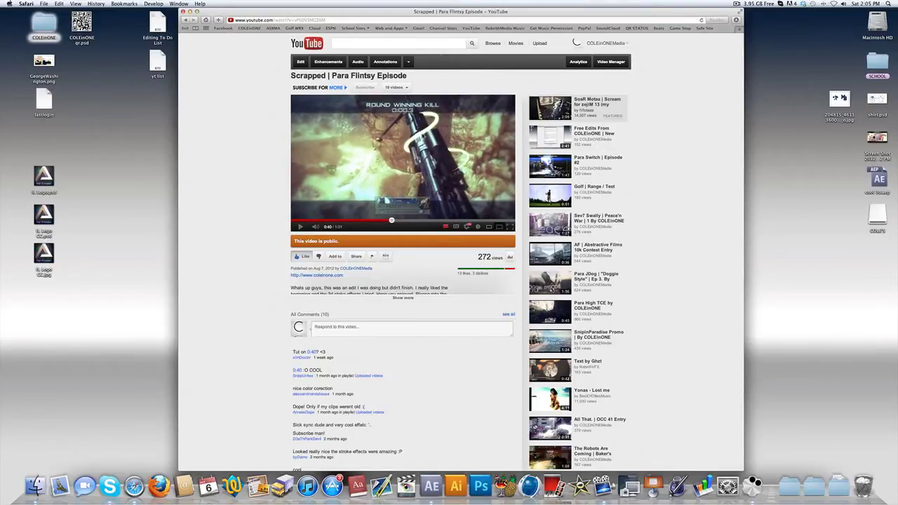
Step: Switch to After Effects and scrub through the slow-motion section of the Afghan sht composition
left_click(432, 486)
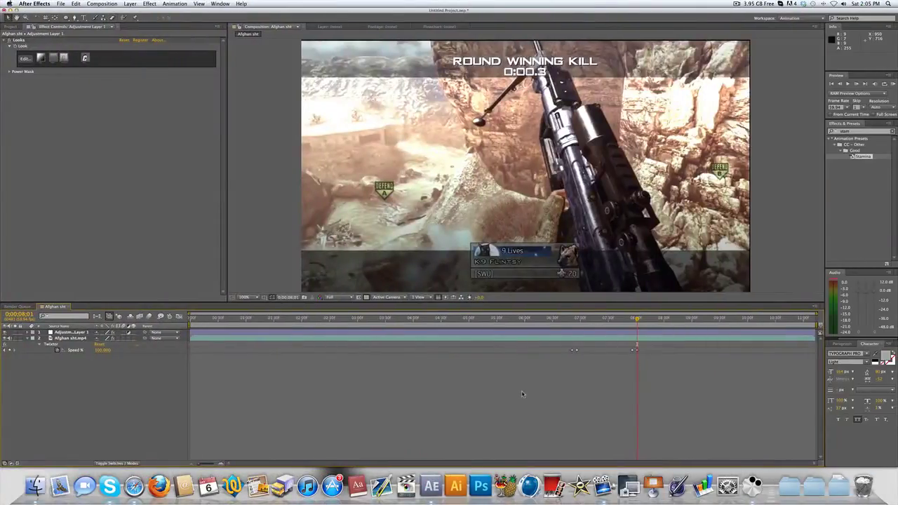
left_click(581, 318)
mouse_move(582, 318)
left_mouse_down()
mouse_move(531, 311)
mouse_move(579, 306)
mouse_move(591, 322)
left_mouse_up()
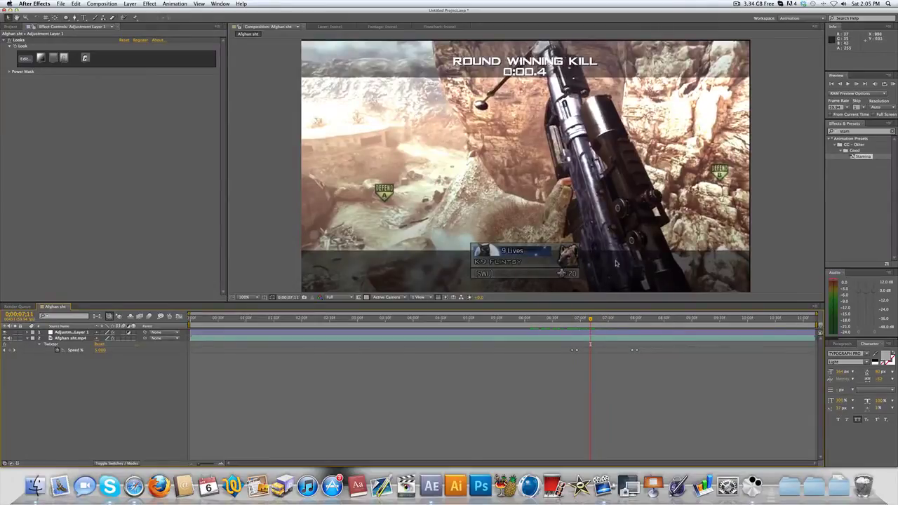
left_click_drag(567, 318, 670, 328)
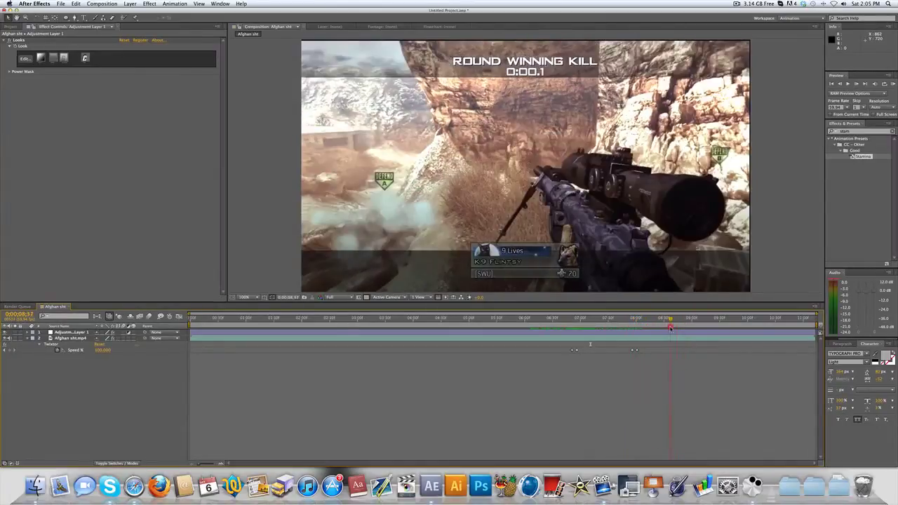
left_click_drag(601, 328, 598, 330)
Step: Hide the adjustment layer and move the playhead to 0;00;07;09 in the slow-motion section
left_click(10, 333)
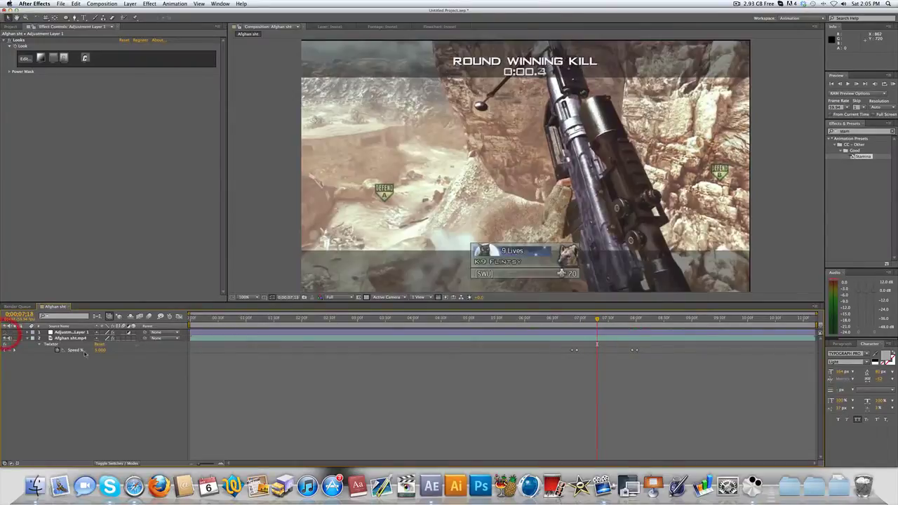
left_click(292, 400)
left_click(573, 320)
left_click_drag(573, 320, 589, 320)
left_click(589, 322)
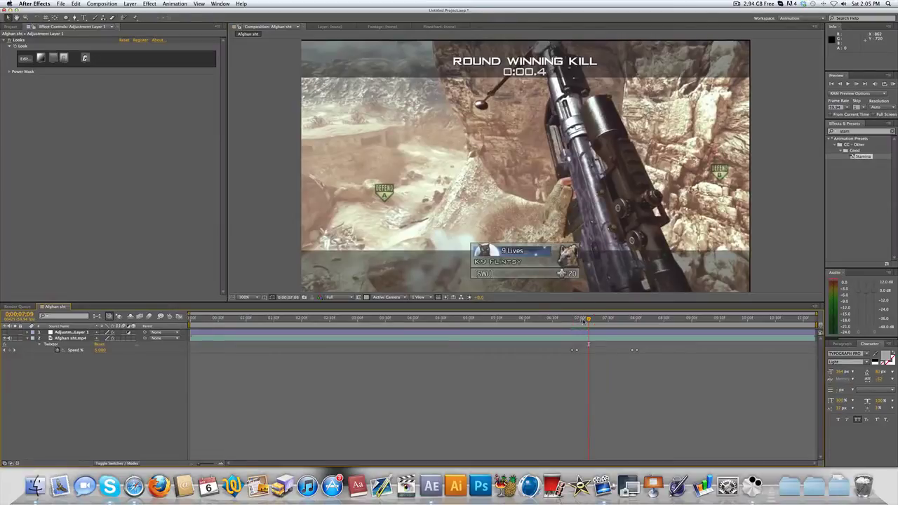
Step: Create a new comp-sized solid layer named Stroke
left_click(132, 4)
mouse_move(144, 13)
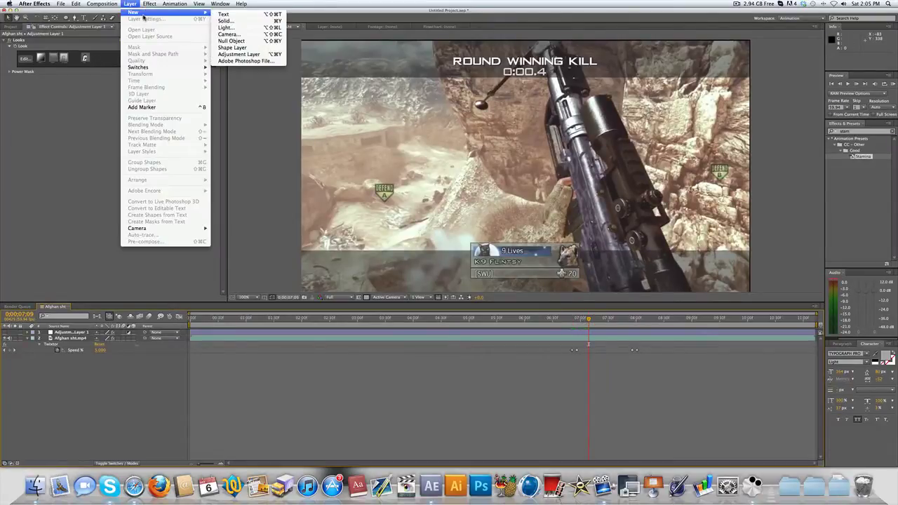
left_click(226, 20)
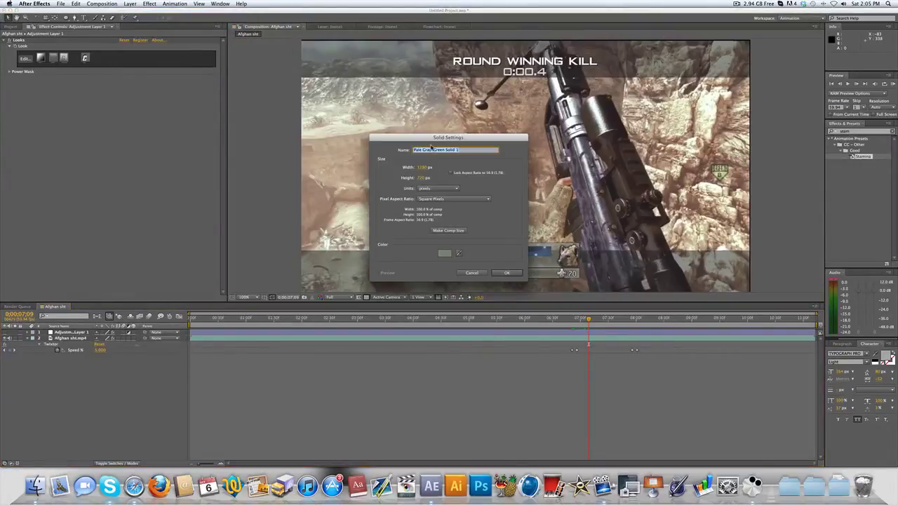
type("Stroke")
key("Return")
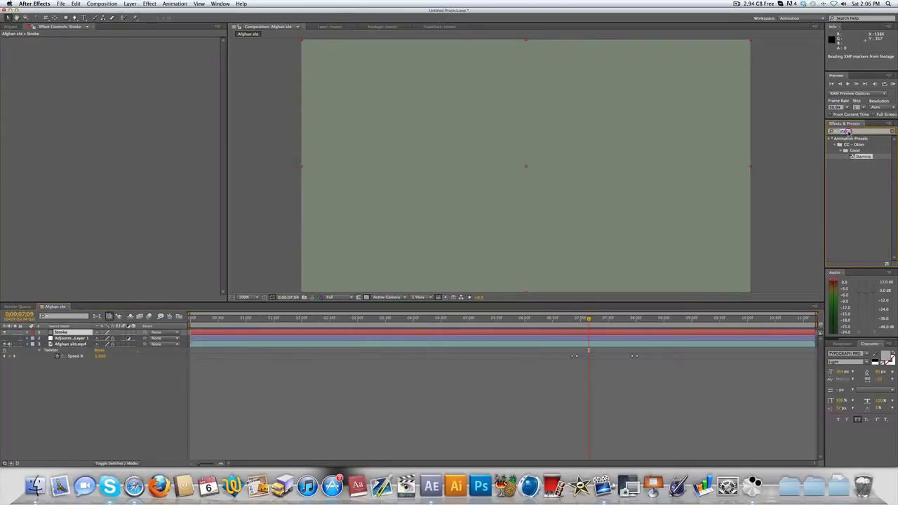
Step: Find the Trapcode 3D Stroke effect and apply it to the Stroke layer
left_click(846, 132)
type("3d str")
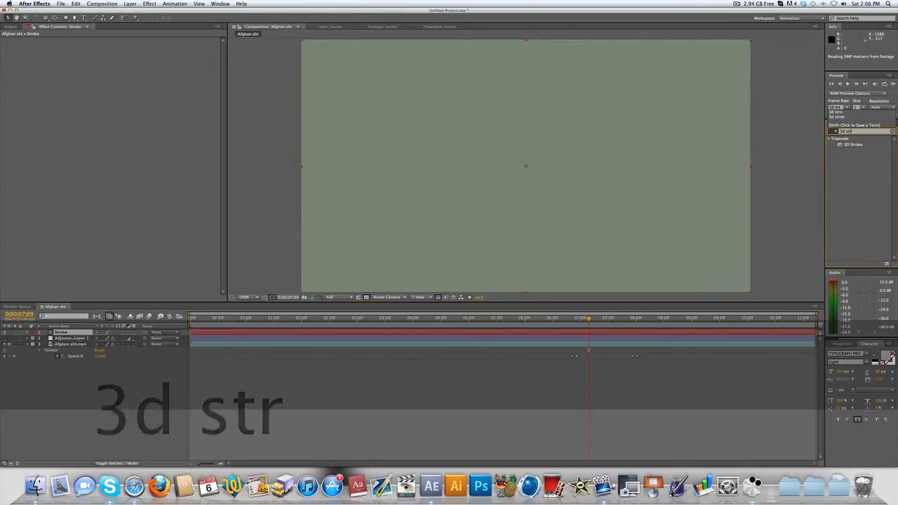
mouse_move(850, 146)
left_mouse_down()
mouse_move(622, 267)
mouse_move(65, 333)
left_mouse_up()
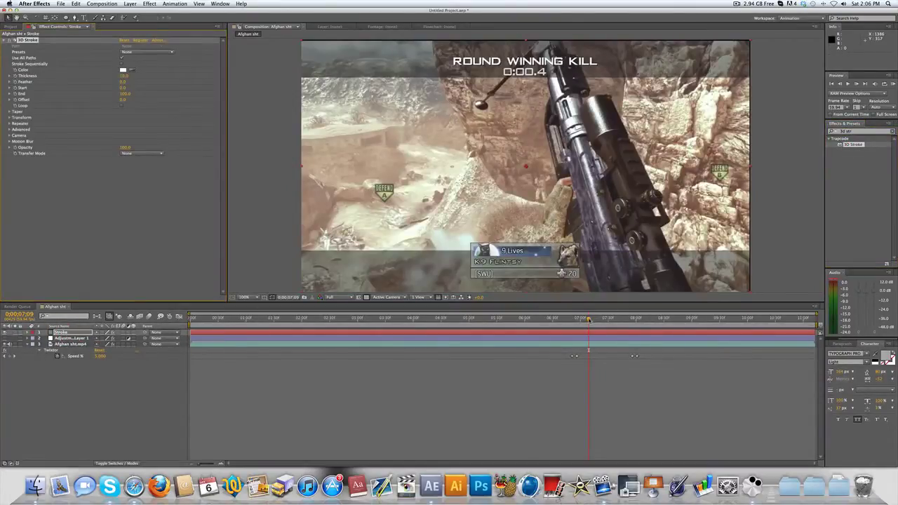
Step: Activate the Pen tool on the Stroke layer with the playhead at 0;00;07;27
mouse_move(589, 319)
left_mouse_down()
mouse_move(602, 320)
mouse_move(581, 321)
mouse_move(612, 321)
mouse_move(604, 321)
left_mouse_up()
left_click(80, 333)
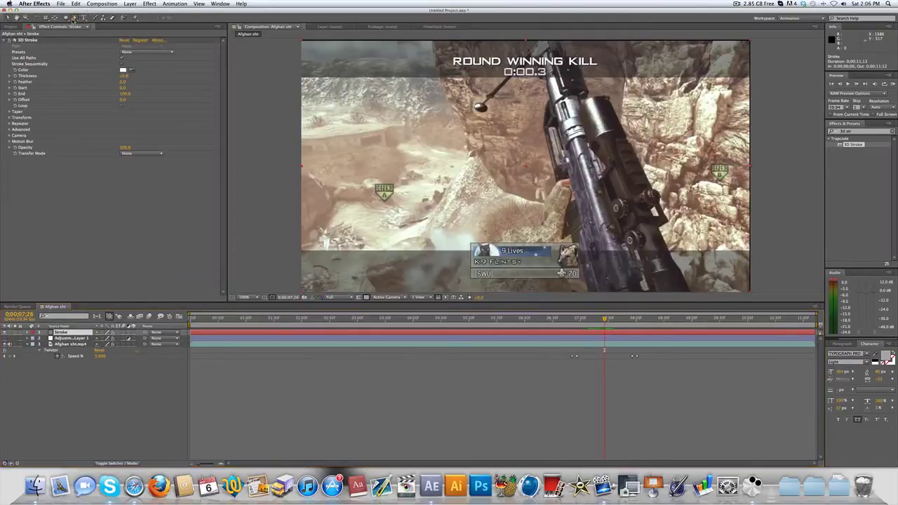
left_click(74, 19)
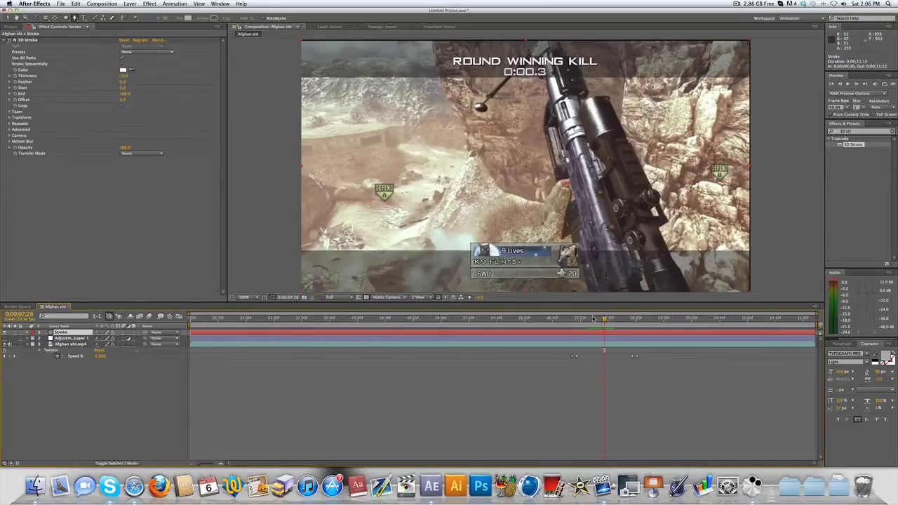
left_click_drag(594, 318, 605, 320)
left_click(499, 229)
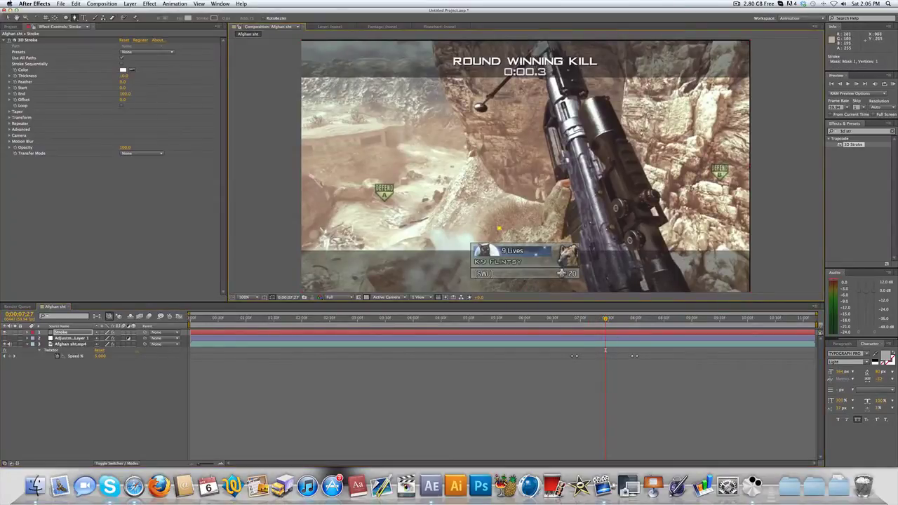
mouse_move(644, 127)
left_mouse_down()
mouse_move(628, 86)
mouse_move(653, 74)
mouse_move(643, 65)
mouse_move(650, 60)
left_mouse_up()
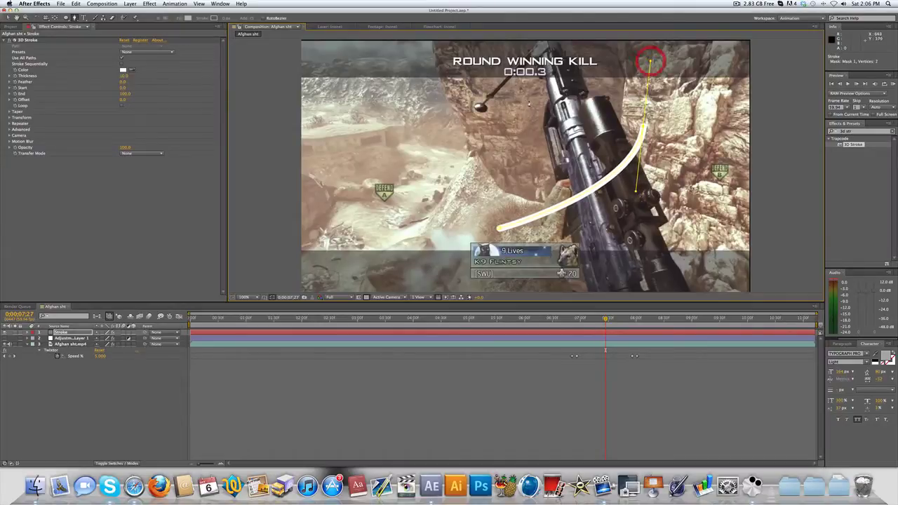
mouse_move(520, 118)
left_mouse_down()
mouse_move(535, 117)
mouse_move(512, 111)
left_mouse_up()
key("super+z")
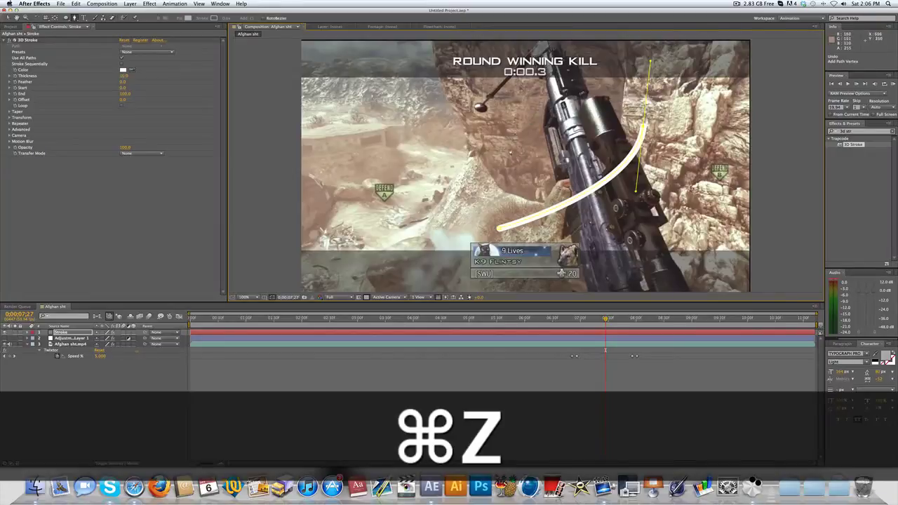
left_click_drag(583, 54, 584, 49)
key("super+z")
key("super+z")
key("super+z")
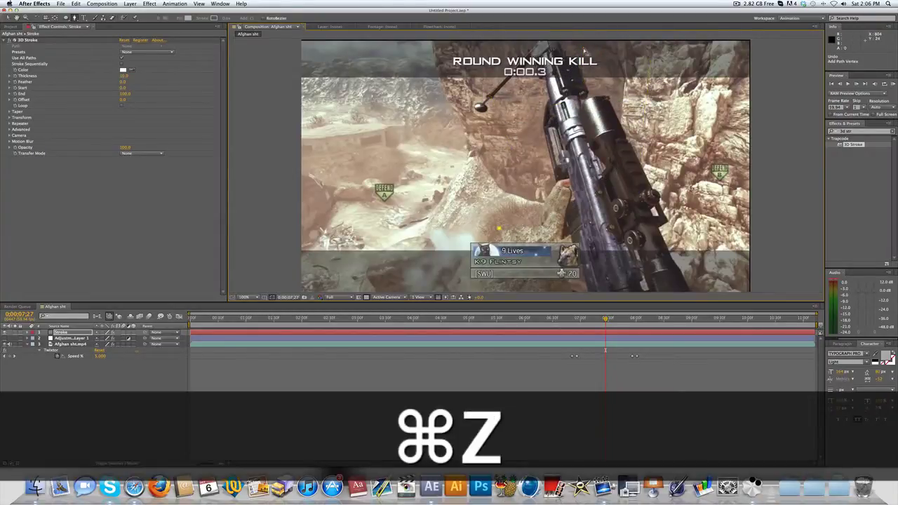
Step: Start a pen path on the Stroke layer beside the name banner and curve it across the rifle's lower part to its far side
left_click(457, 254)
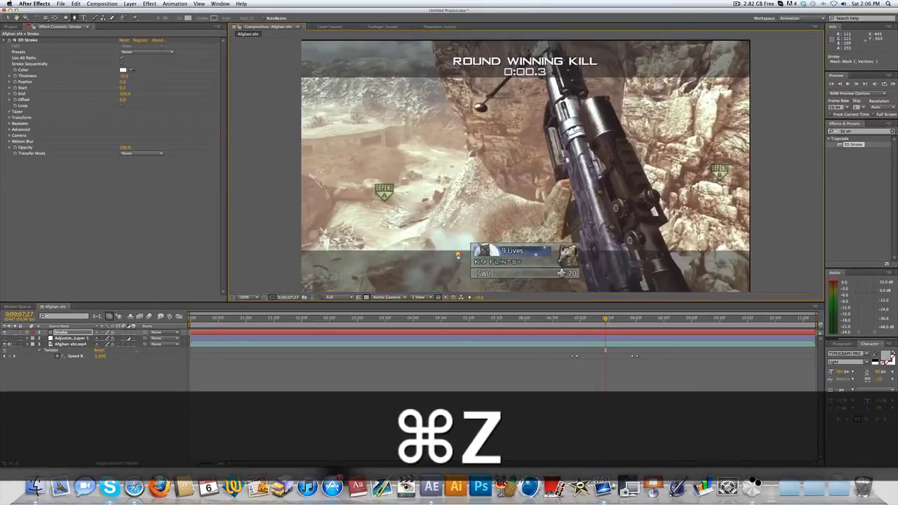
left_click(670, 159)
left_click_drag(670, 159, 699, 88)
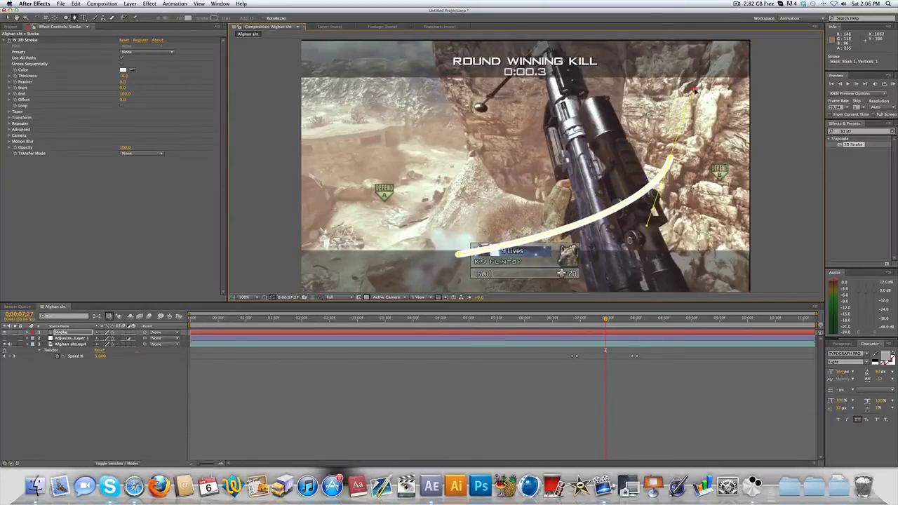
mouse_move(565, 117)
left_mouse_down()
mouse_move(478, 117)
mouse_move(602, 63)
mouse_move(600, 55)
left_mouse_up()
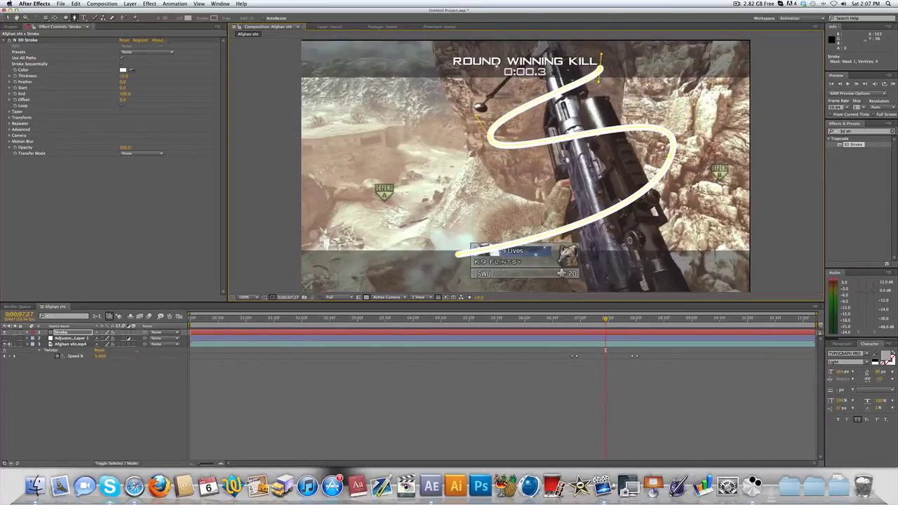
left_click_drag(491, 54, 433, 104)
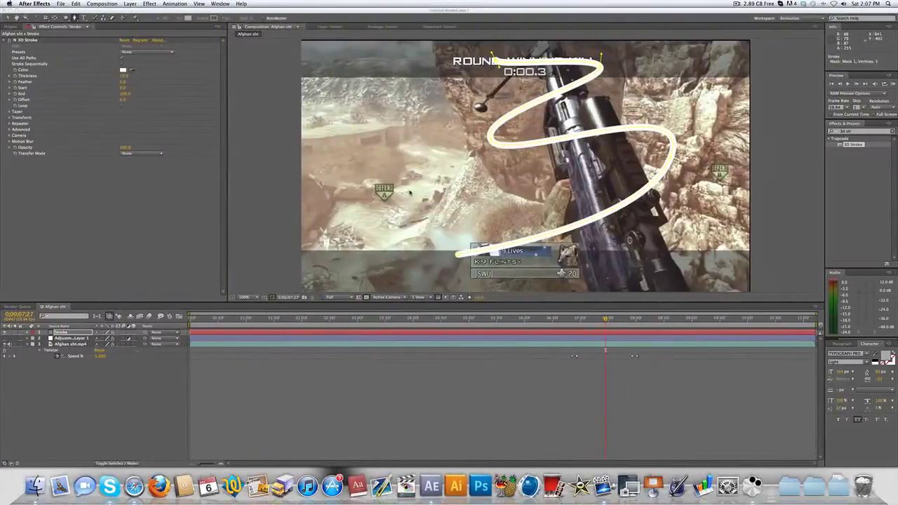
key("super+z")
key("super+z")
key("super+z")
key("super+z")
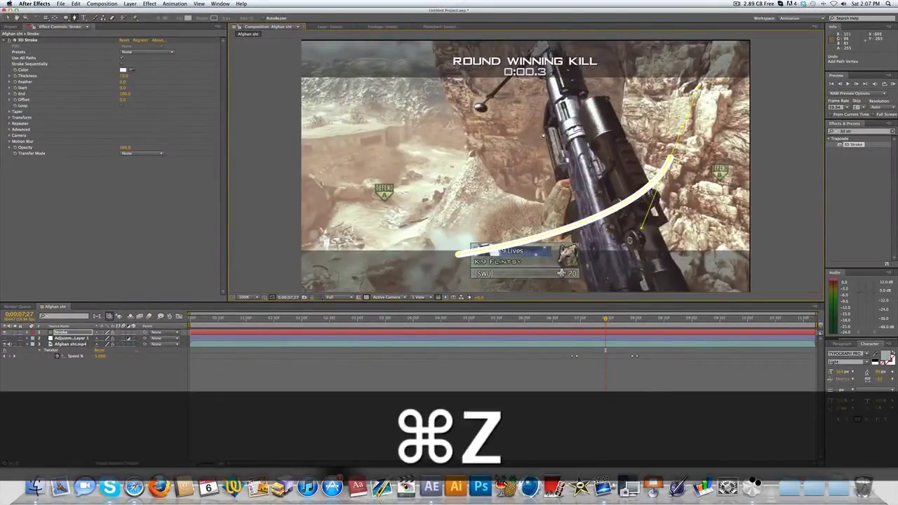
key("super+z")
key("super+z")
key("super+z")
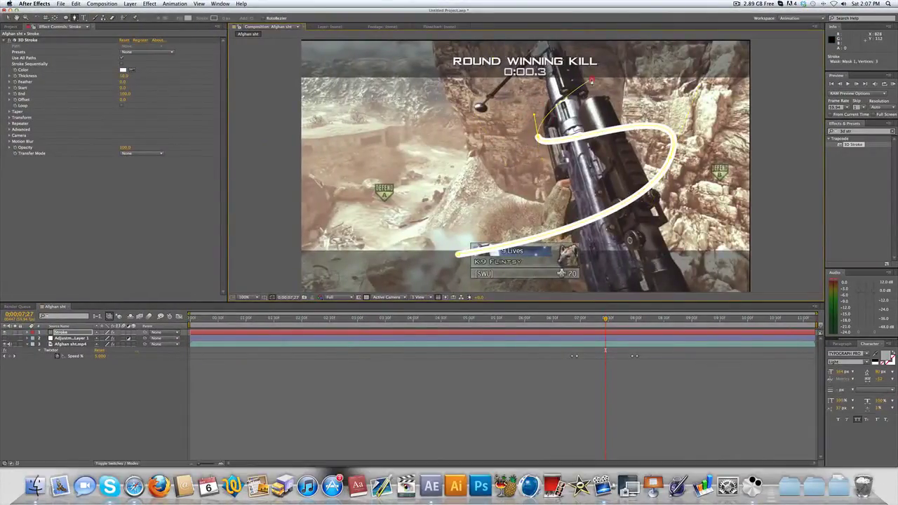
Step: Continue the curved path in tight bends around the rifle's barrel and end it over the ROUND WINNING KILL text
left_click_drag(592, 80, 589, 61)
left_click_drag(521, 63, 518, 57)
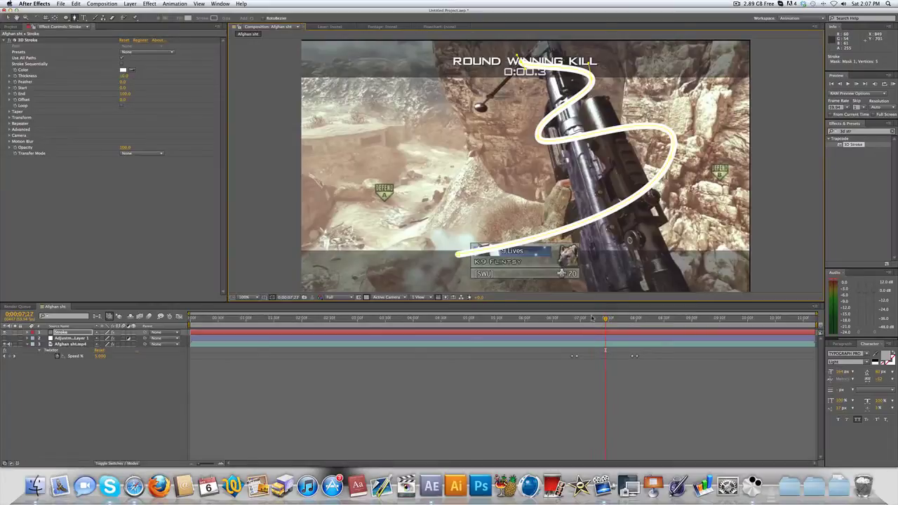
Step: Trim the Stroke layer to the slow-motion section, starting at 0;00;06;56 and ending at 0;00;07;56
left_click_drag(591, 318, 574, 320)
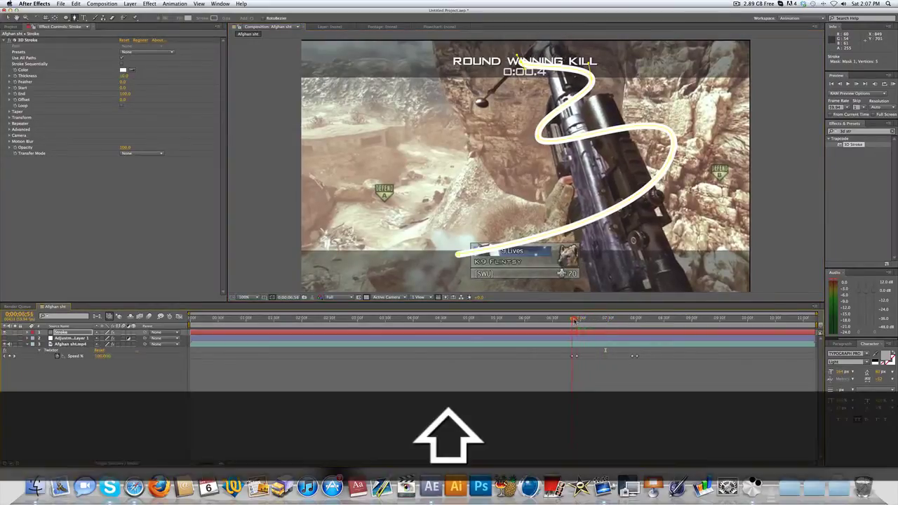
key("alt+bracketleft")
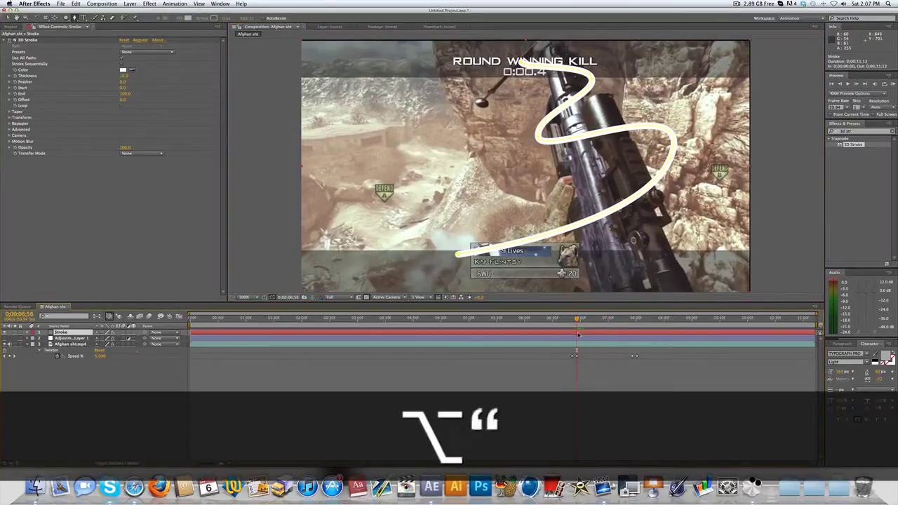
left_click(635, 318, "shift")
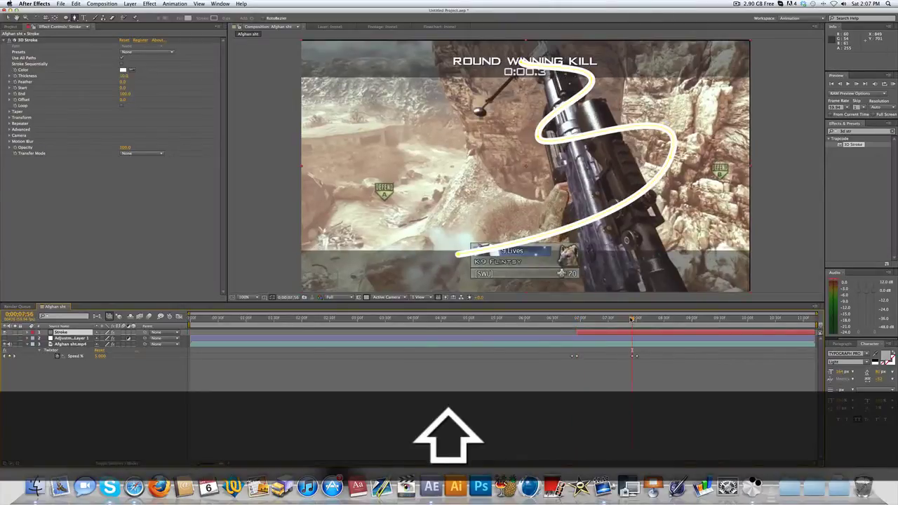
key("alt+bracketright")
Step: Add a 3D Stroke Offset keyframe at the Stroke layer's start, 0;00;06;56, and set its value to -100
left_click(601, 318)
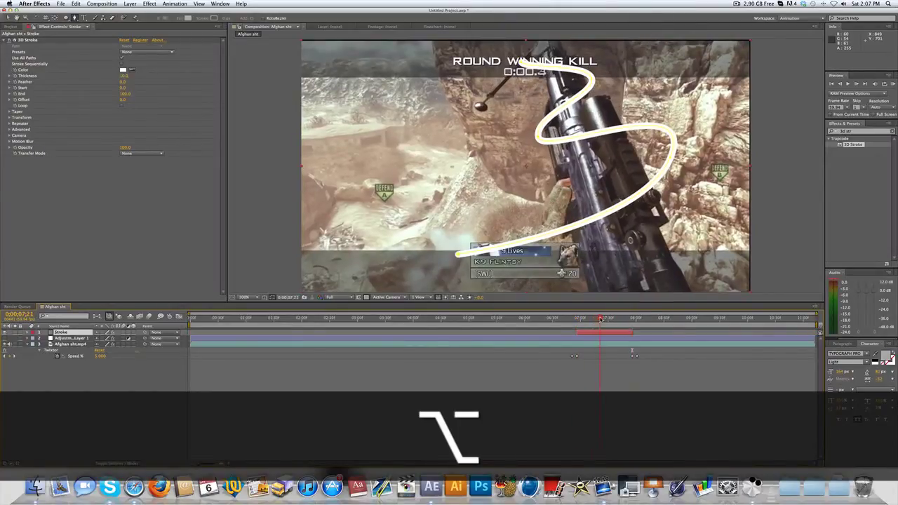
left_click(598, 318)
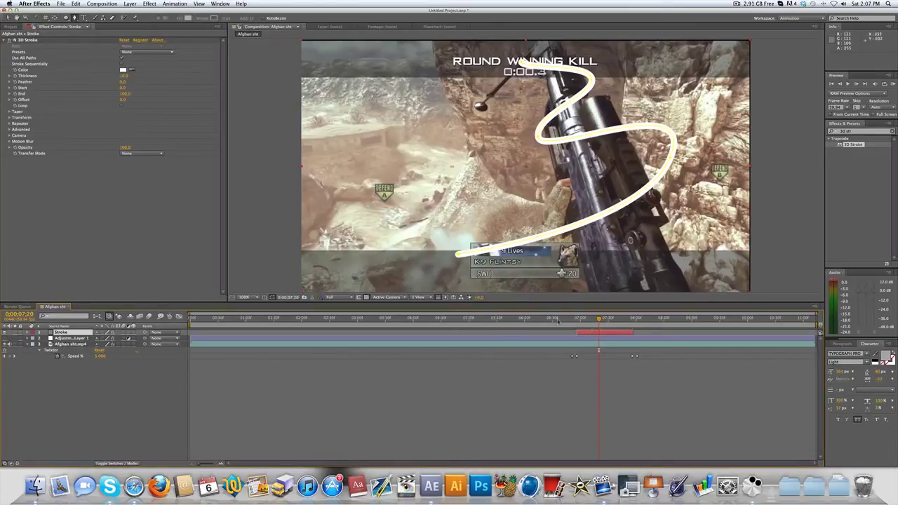
left_click(578, 319, "shift")
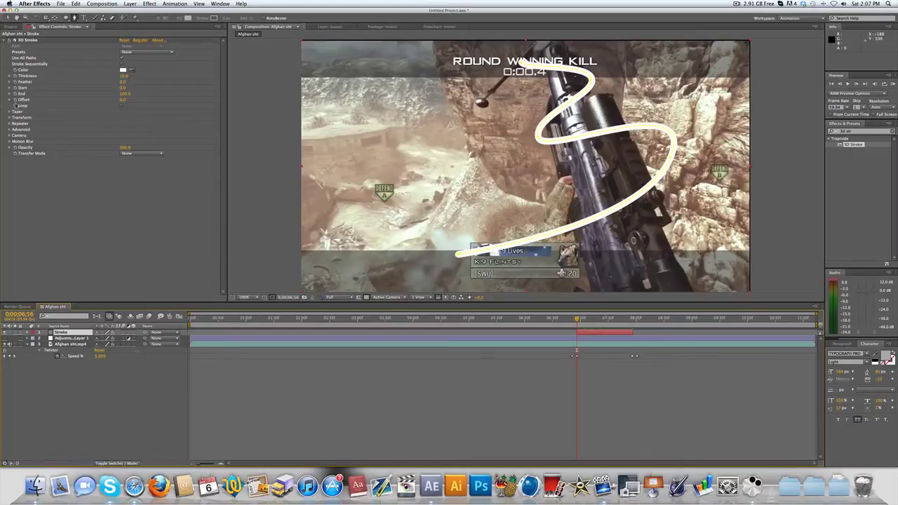
left_click(15, 100)
left_click_drag(123, 99, 85, 99)
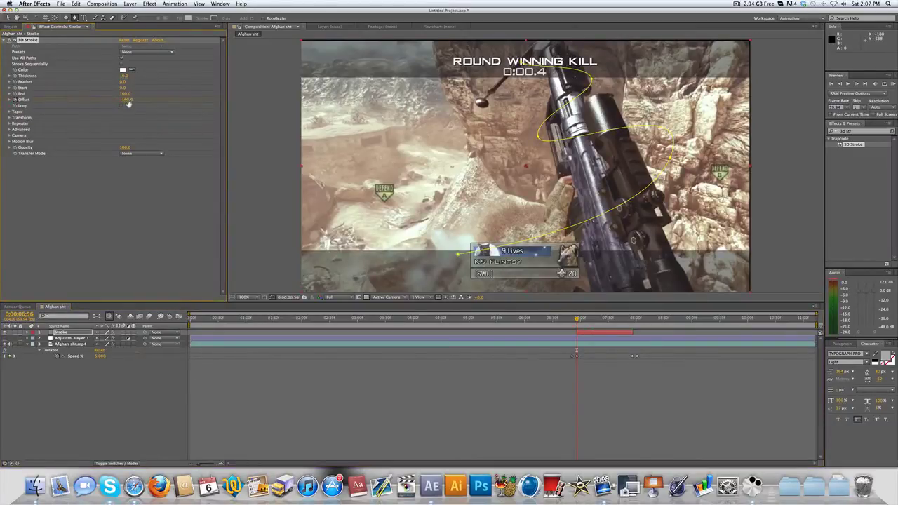
Step: Near the end of the Stroke layer, at 0;00;07;53, set the 3D Stroke Offset keyframe value to 100
left_click_drag(620, 321, 633, 320)
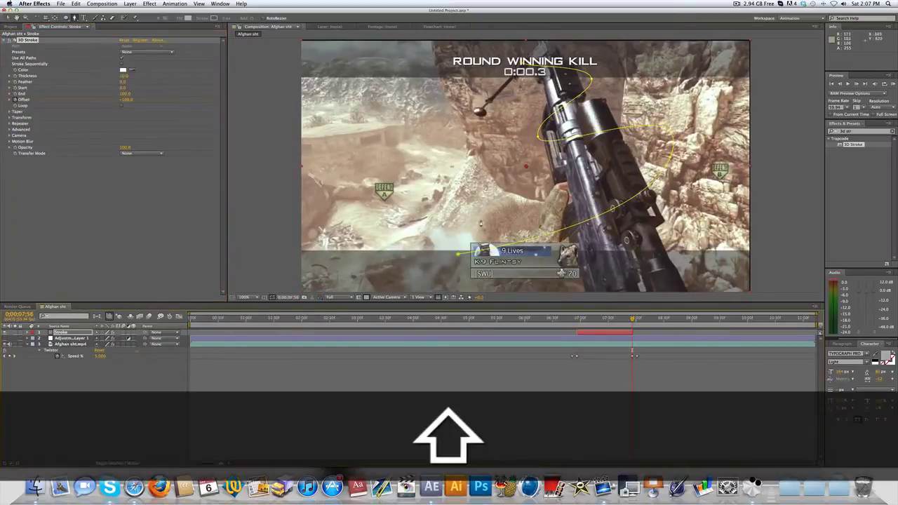
key("super+Left")
key("super+Left")
key("super+Left")
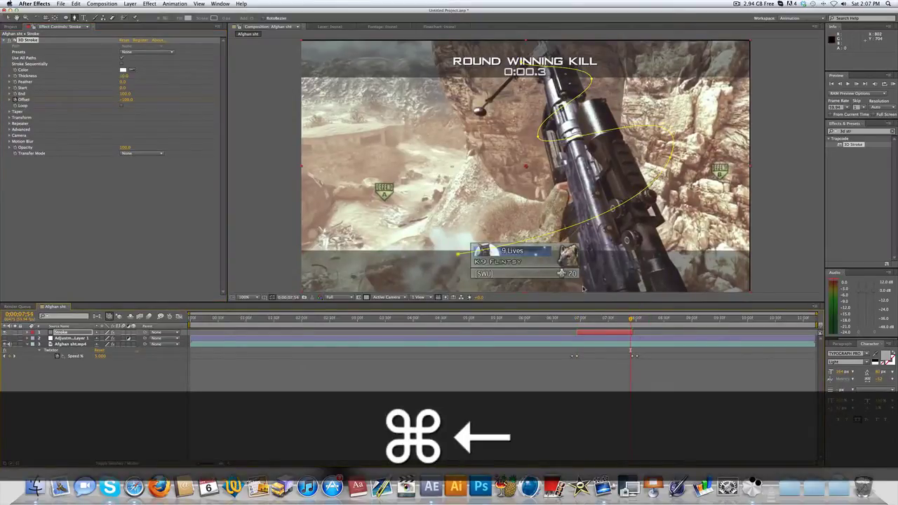
mouse_move(133, 104)
left_mouse_down()
mouse_move(202, 91)
mouse_move(111, 94)
mouse_move(177, 83)
left_mouse_up()
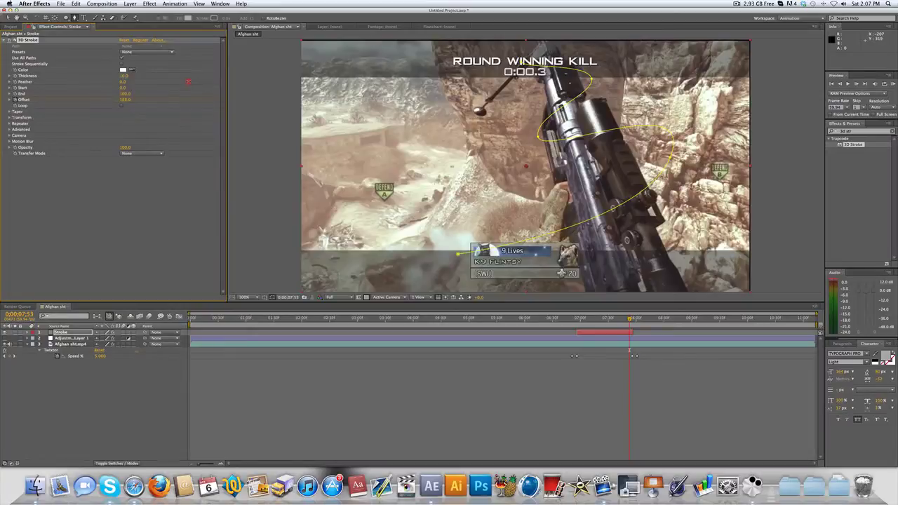
left_click(125, 100)
type("100")
key("Return")
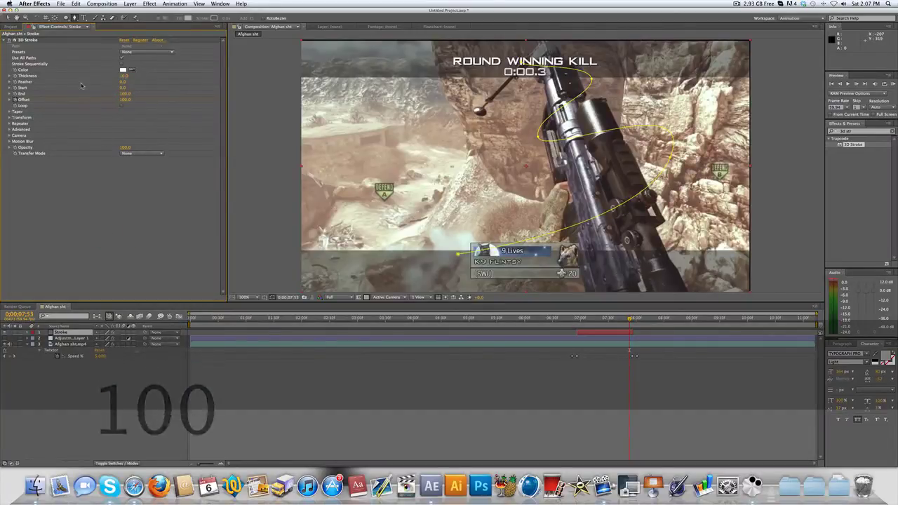
Step: Enable Taper for the 3D Stroke, increase its Start Thickness and End Thickness, and preview the line through the slow-motion section
left_click(10, 111)
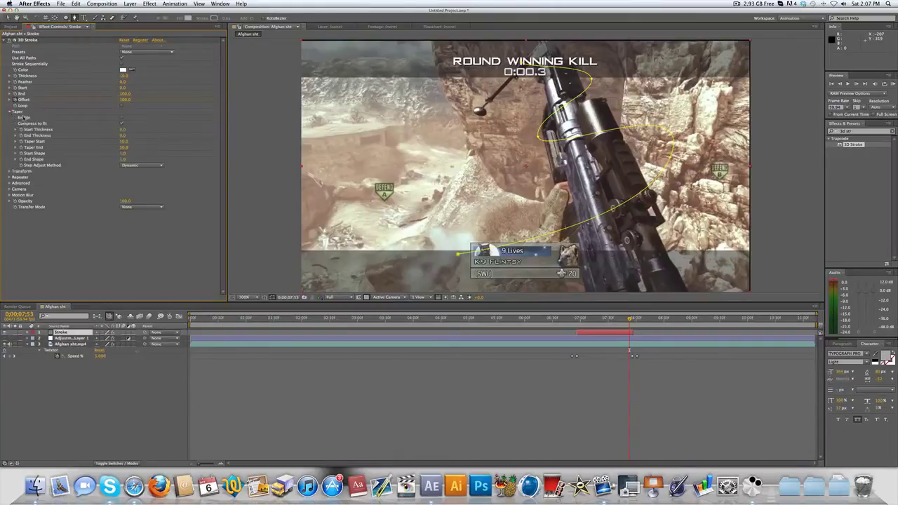
left_click_drag(602, 321, 598, 320)
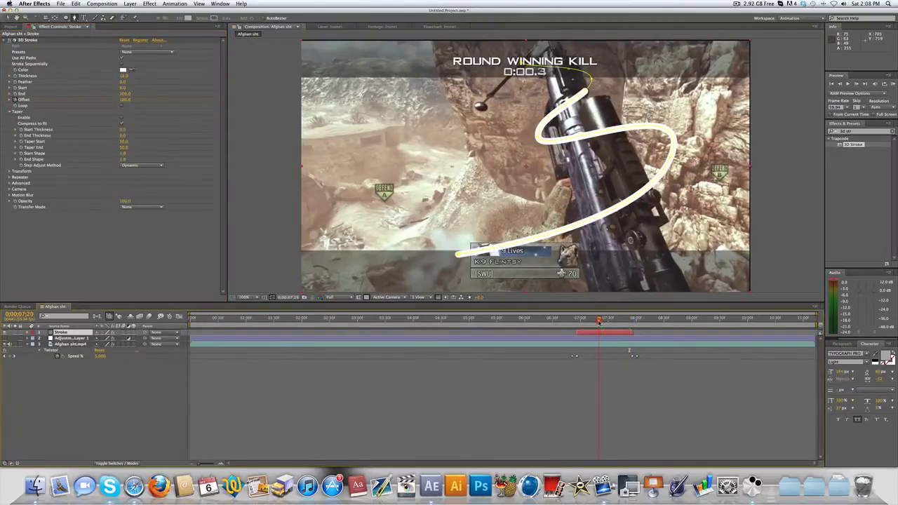
left_click(122, 118)
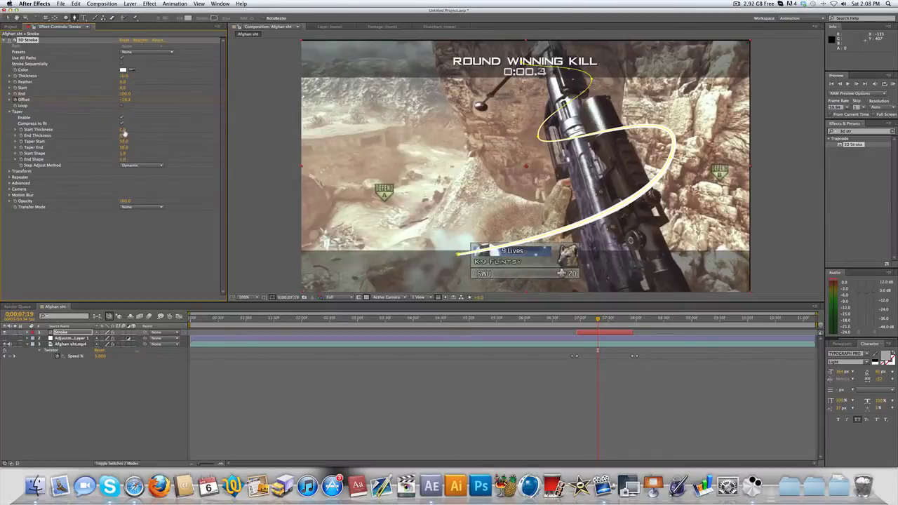
left_click_drag(128, 129, 135, 128)
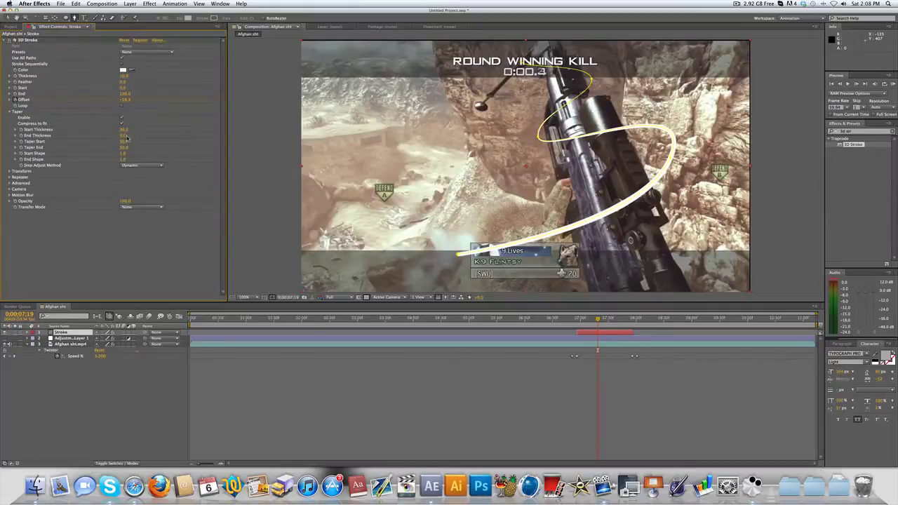
left_click_drag(124, 136, 136, 134)
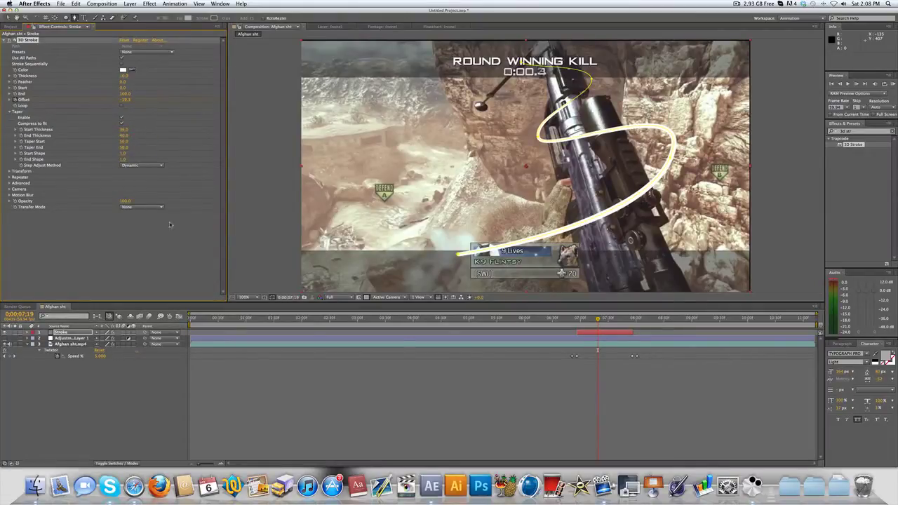
left_click_drag(586, 318, 625, 320)
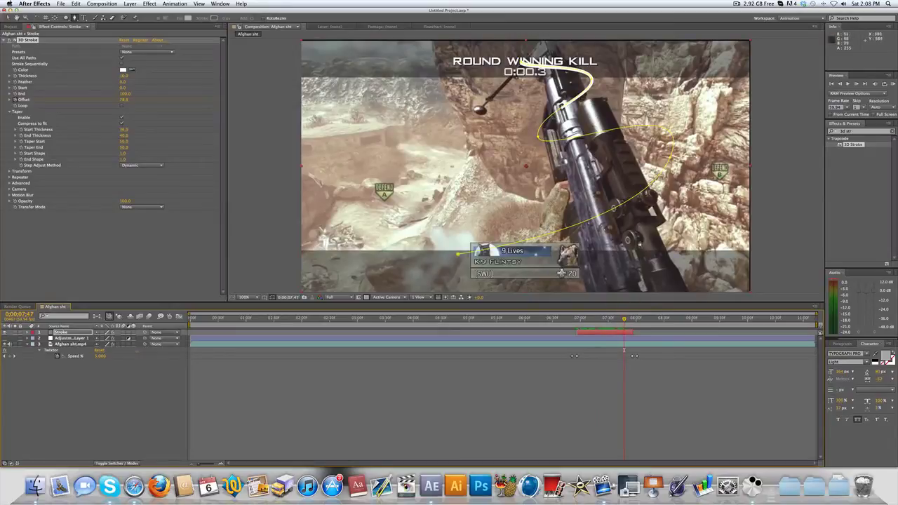
left_click(590, 319)
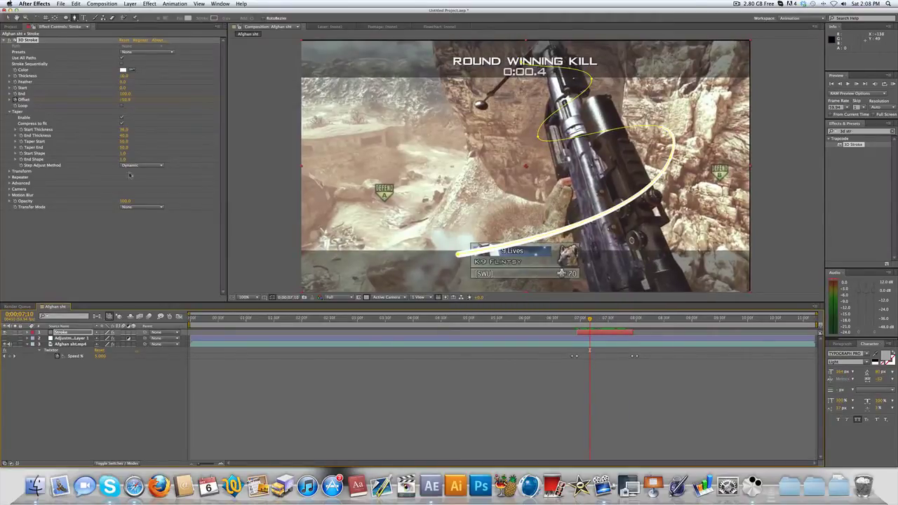
Step: Duplicate the Stroke layer and remove the 3D Stroke effect and the mask from the upper copy
left_click(70, 333)
key("super+d")
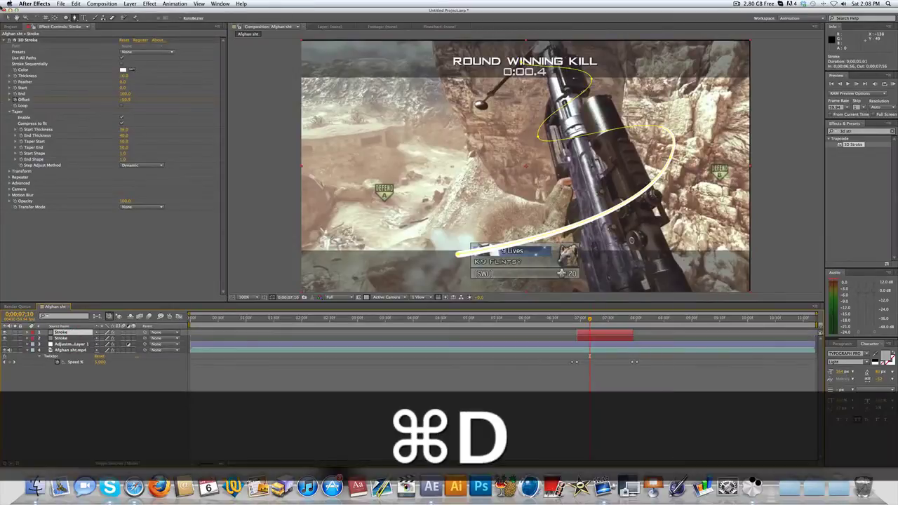
left_click(27, 40)
key("Delete")
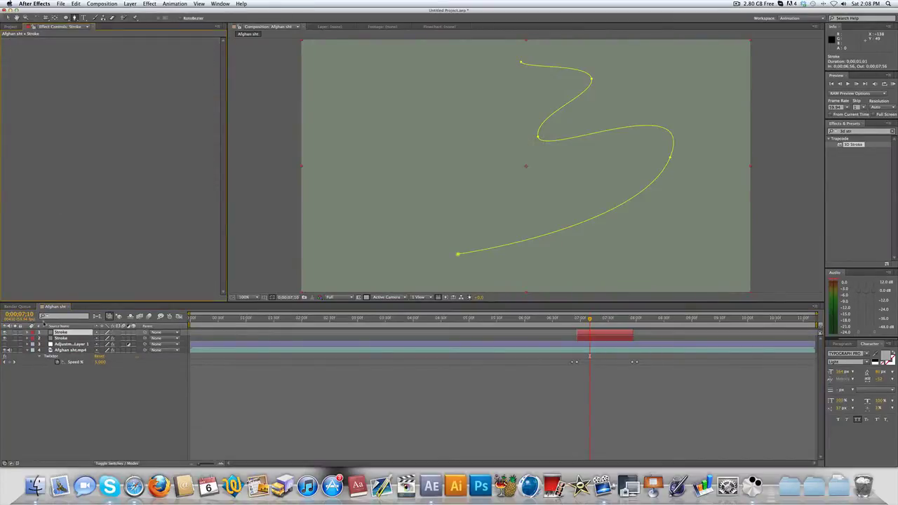
key("m")
key("Delete")
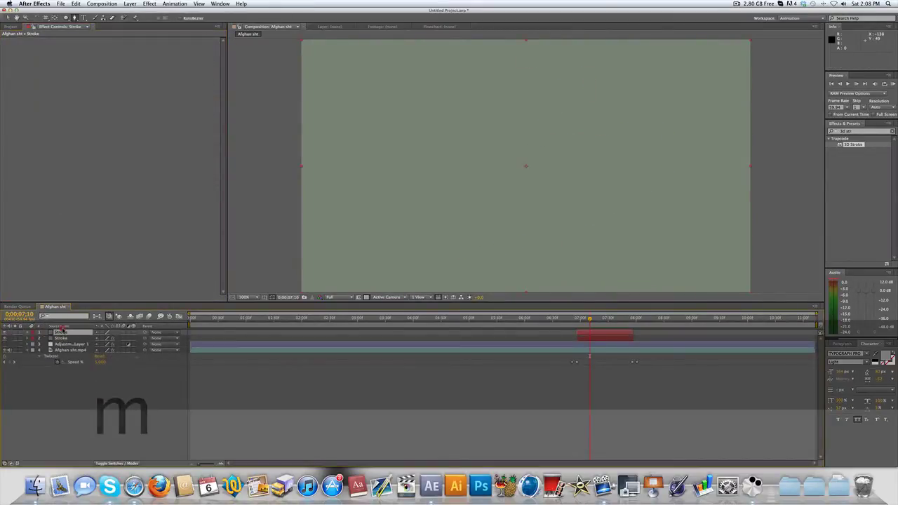
Step: Rename the duplicated Stroke layer as track matte
left_click(59, 332)
key("Return")
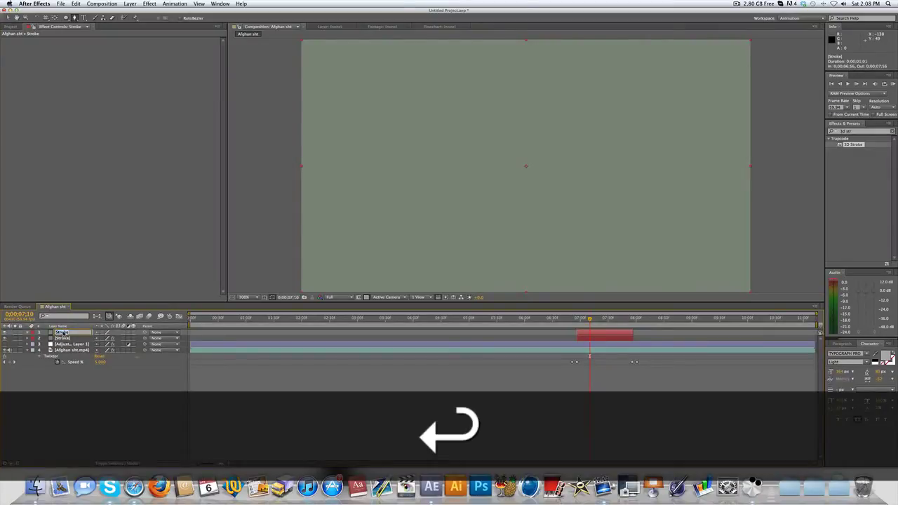
type("track matte")
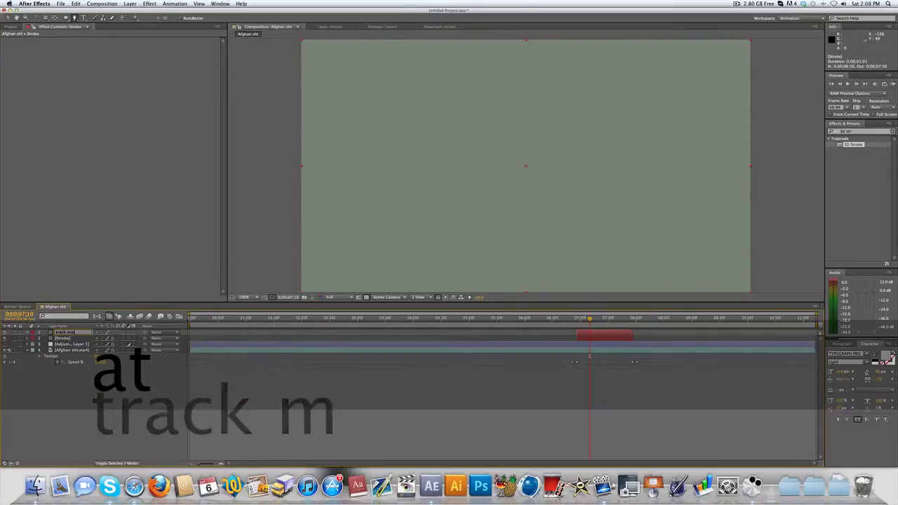
Step: Force-quit the Mail application and return to After Effects
left_click(59, 484)
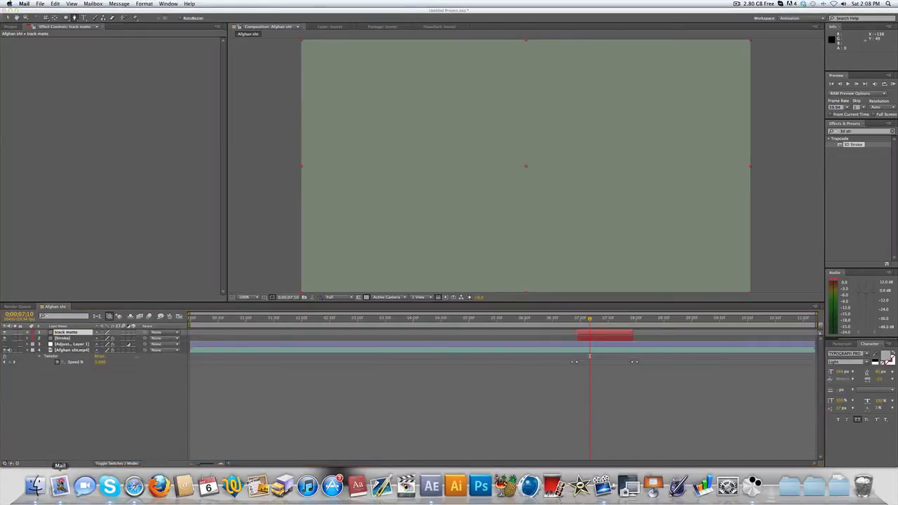
right_click(59, 484)
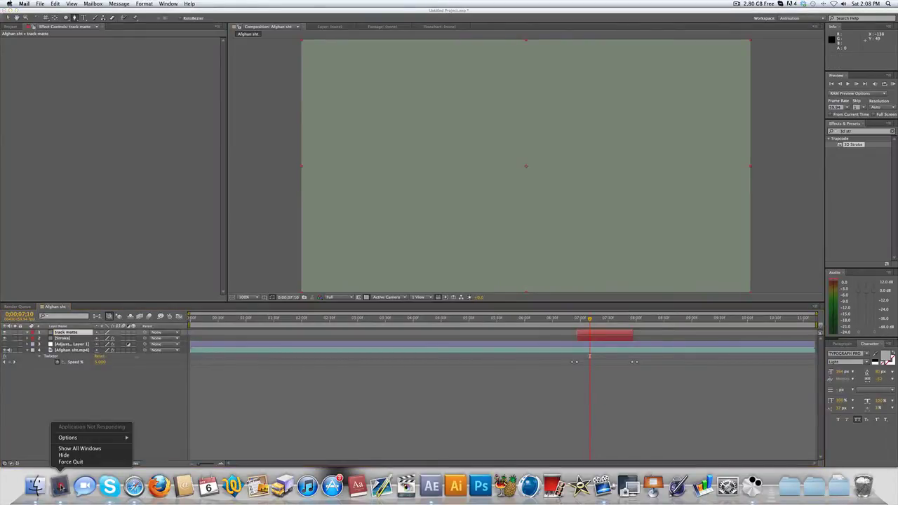
left_click(68, 464)
left_click(494, 413)
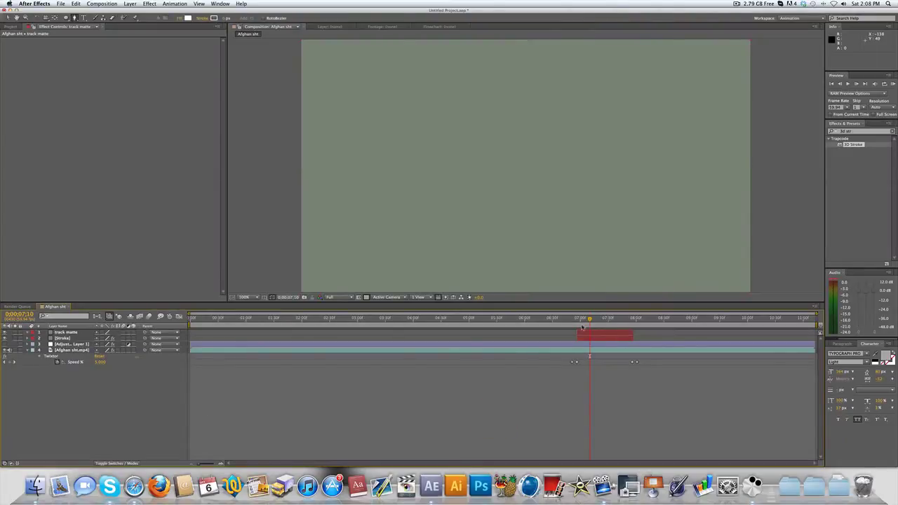
Step: Hide the track matte layer, keep it selected and go to its start at 0;00;06;56
left_click(7, 333)
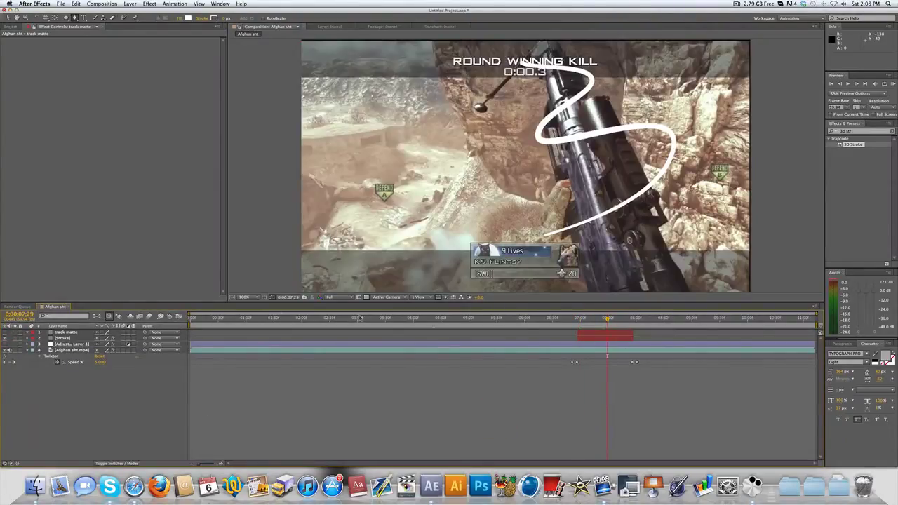
mouse_move(593, 323)
left_mouse_down()
mouse_move(586, 320)
mouse_move(614, 320)
left_mouse_up()
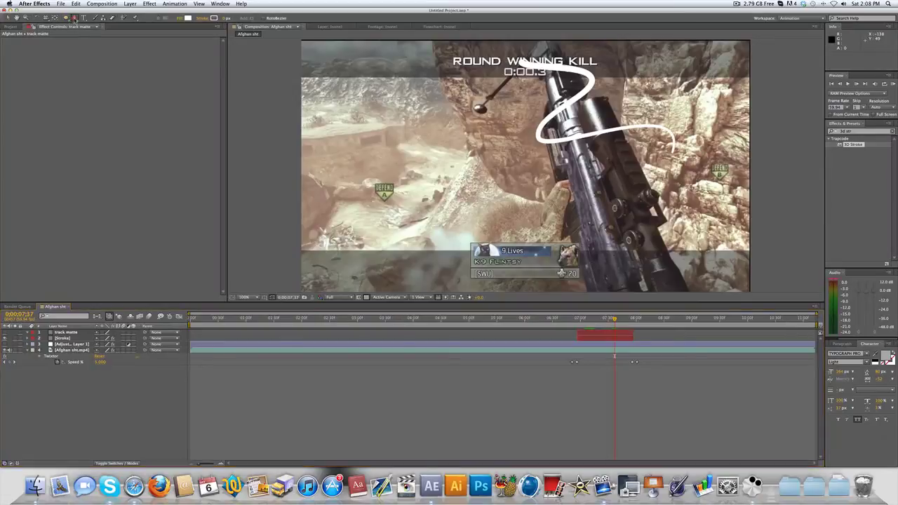
left_click(68, 333)
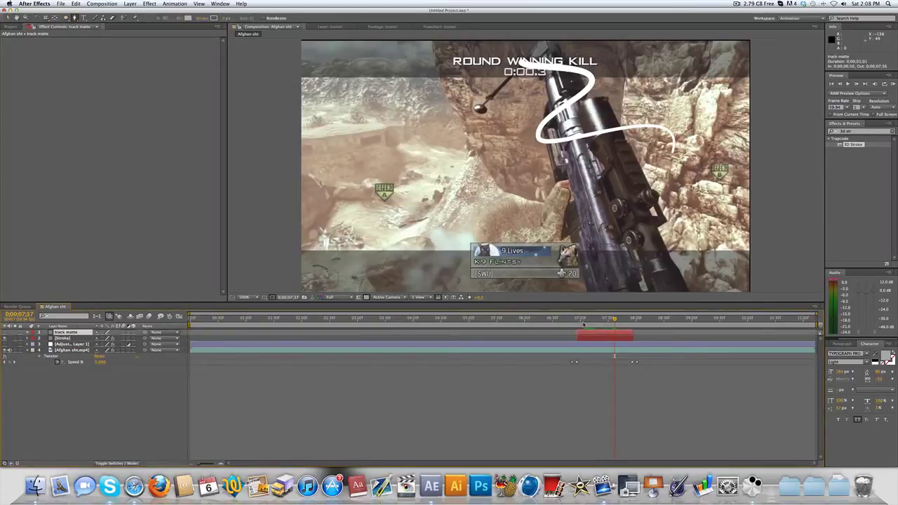
left_click_drag(615, 319, 577, 320)
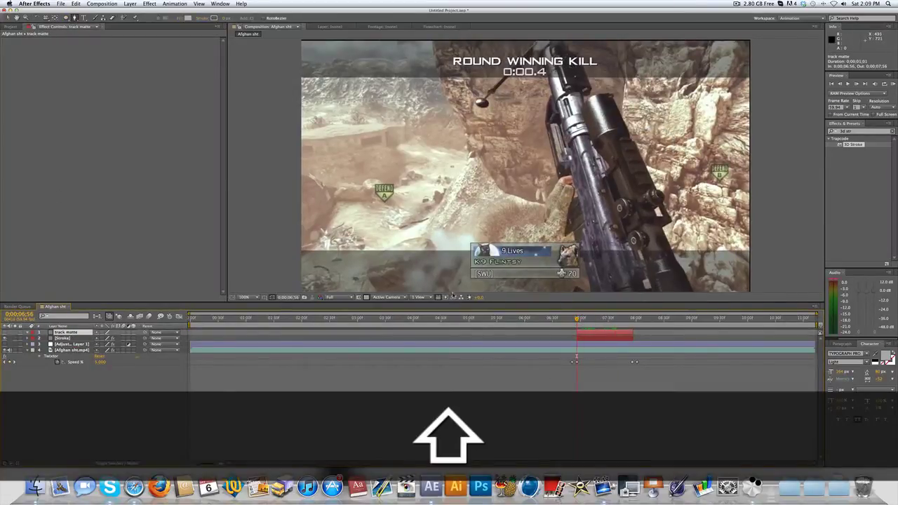
Step: Start a Pen tool mask on the track matte layer at the frame's lower edge and trace the arm up toward the hand
left_click(457, 291)
left_click(470, 256)
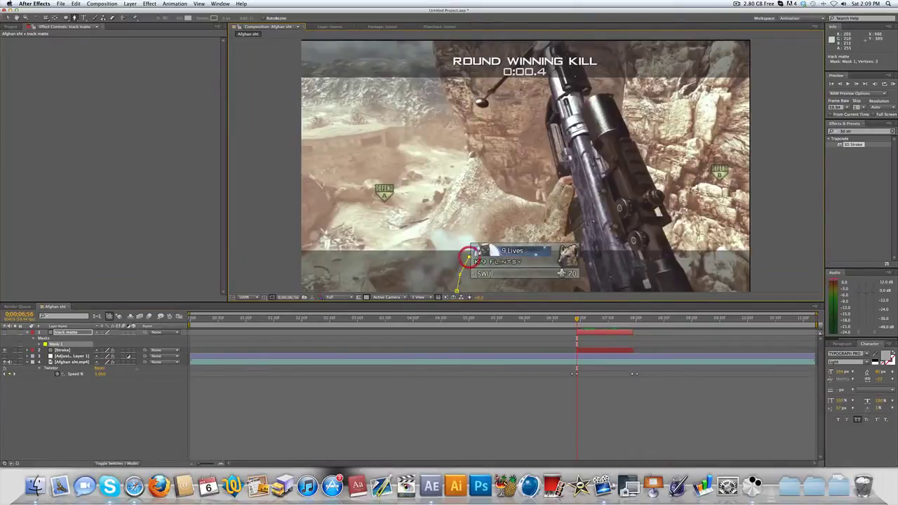
left_click(475, 246)
left_click(508, 228)
left_click(526, 228)
left_click(539, 225)
left_click(545, 210)
left_click(551, 192)
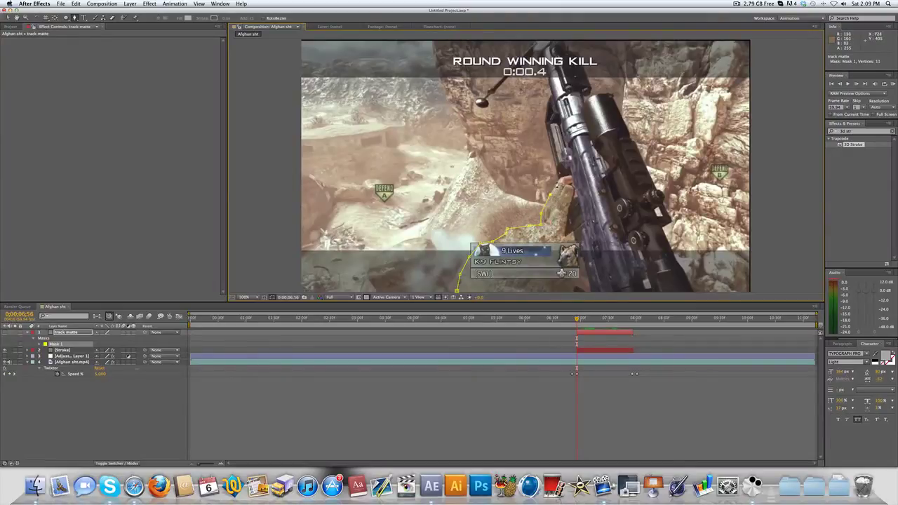
Step: Continue the mask from the hand up the near side of the rifle to the barrel and around the protruding bolt handle's round knob
left_click(560, 181)
left_click(545, 124)
left_click(547, 101)
left_click(535, 59)
left_click(509, 77)
left_click(499, 90)
left_click(490, 99)
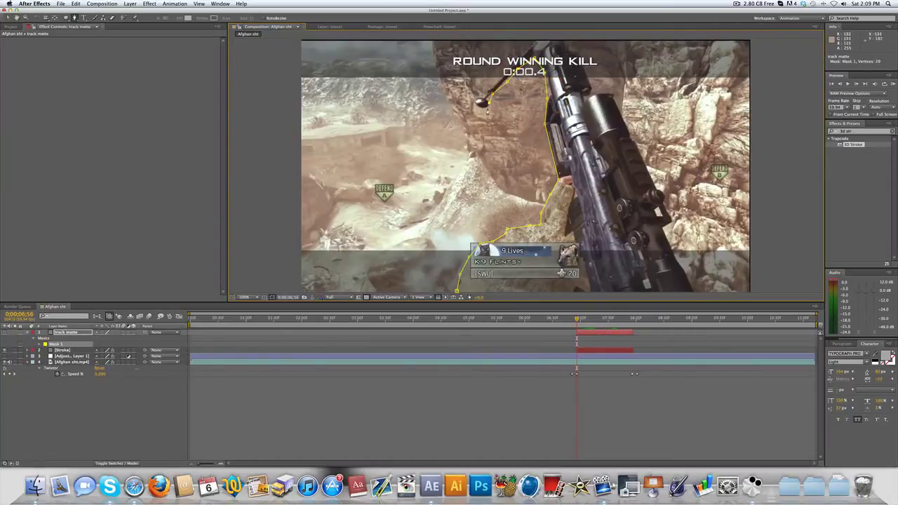
left_click(483, 106)
left_click(479, 103)
left_click(735, 4)
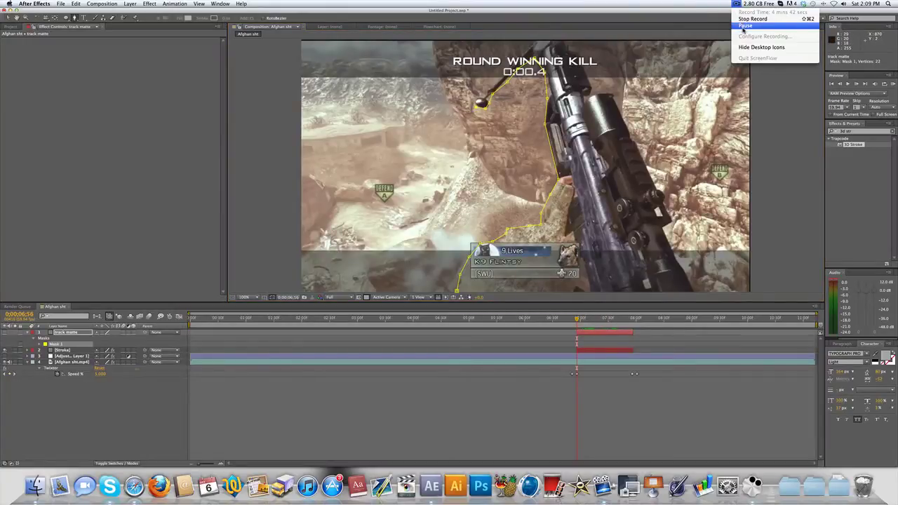
left_click(758, 18)
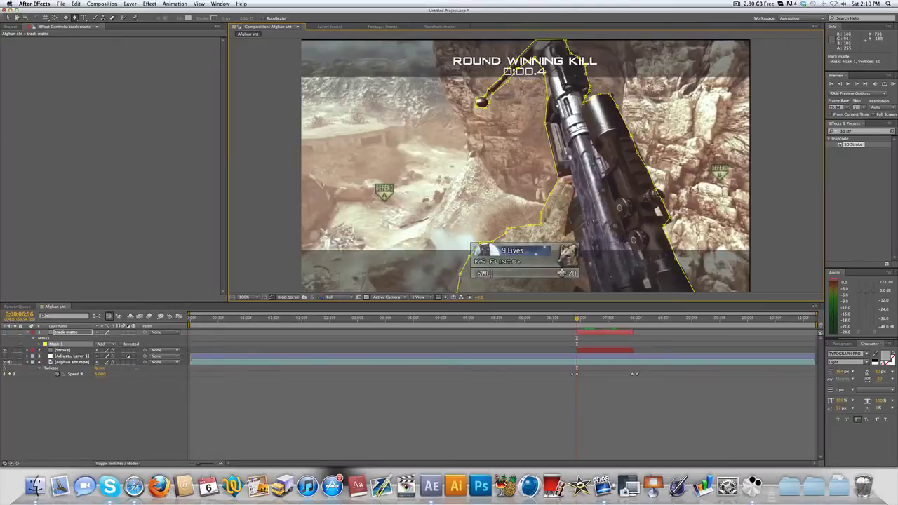
key("super")
key("super")
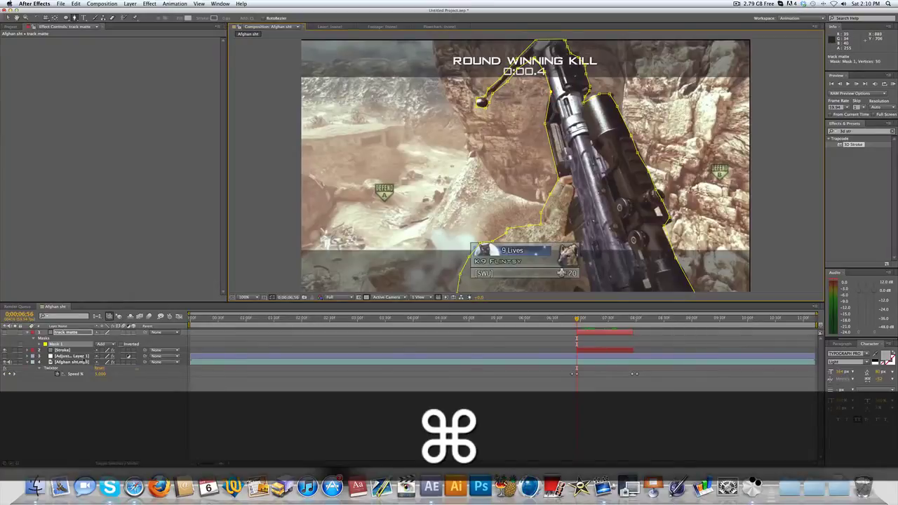
Step: Check the track matte's filled shape, hide the layer again and add a Mask Path keyframe at 0;00;06;56
left_click(4, 333)
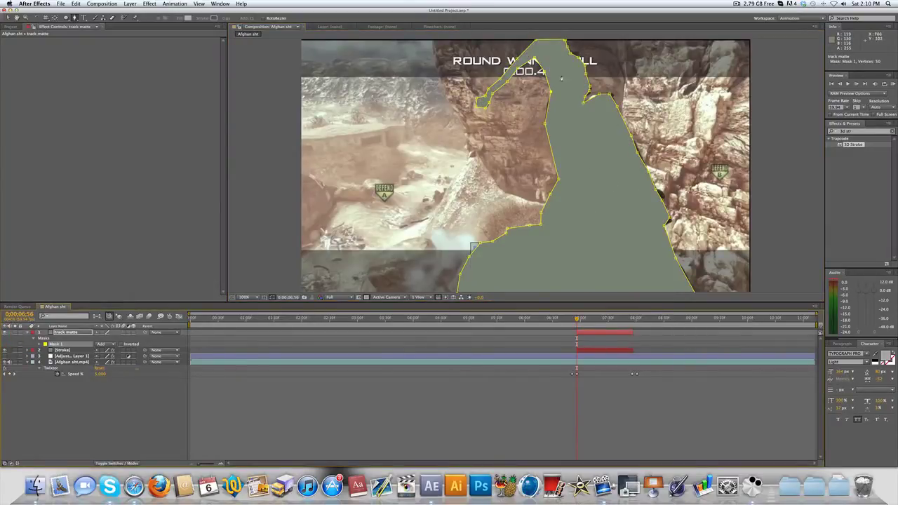
left_click(4, 333)
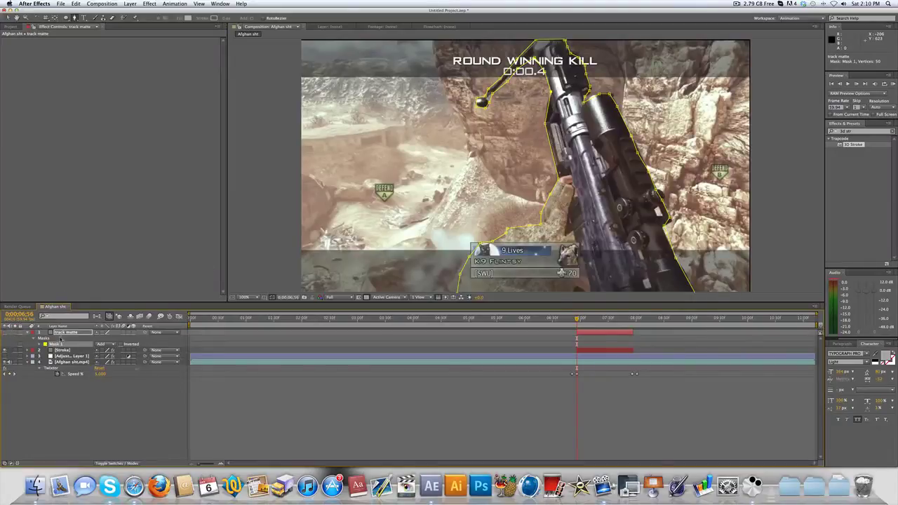
key("m")
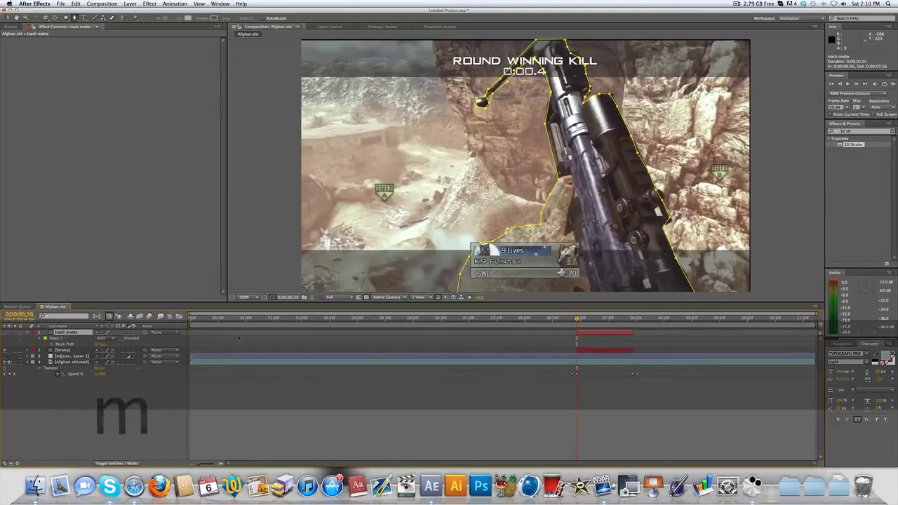
left_click(54, 343)
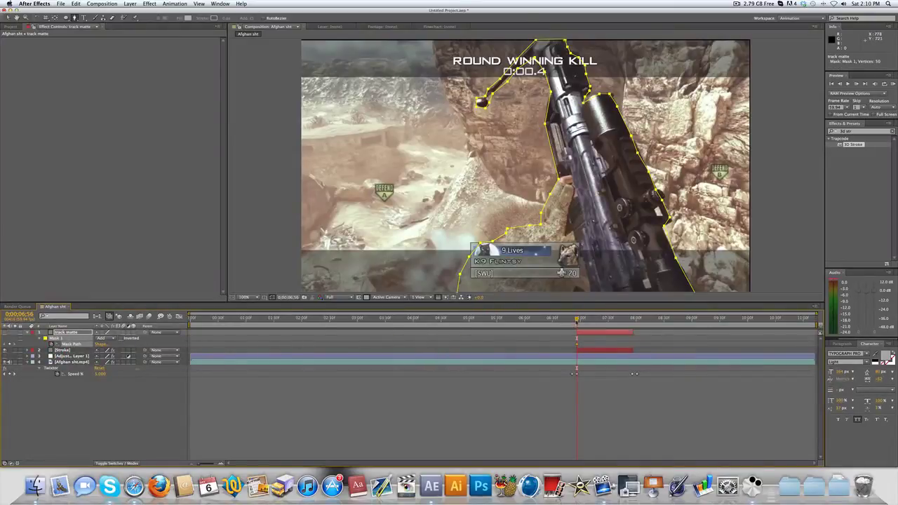
Step: Move to 0;00;07;16 and reshape the track matte's mask to the rifle's outline, setting a Mask Path keyframe there
key("super+shift+Right")
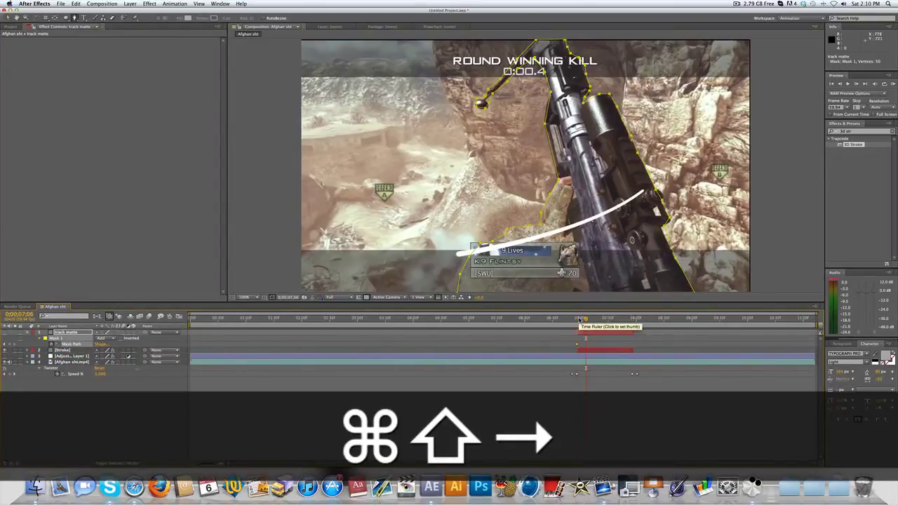
key("super+shift+Right")
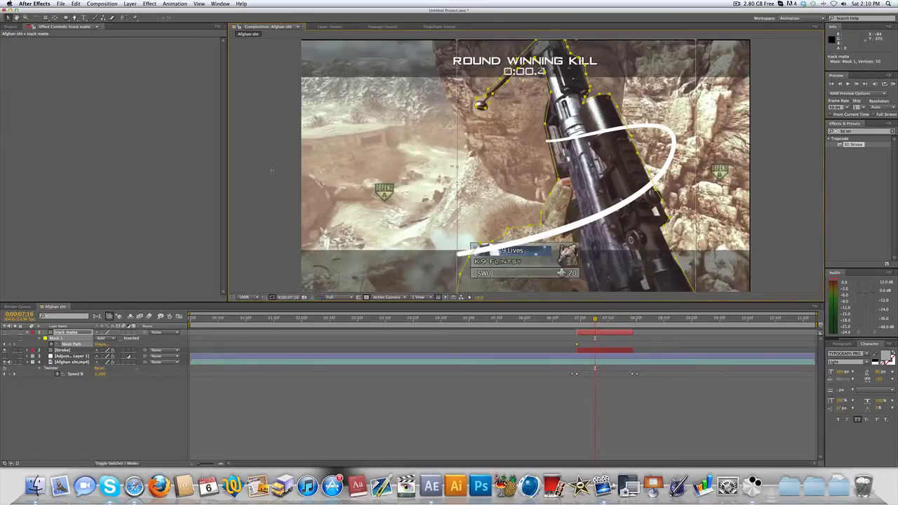
key("Return")
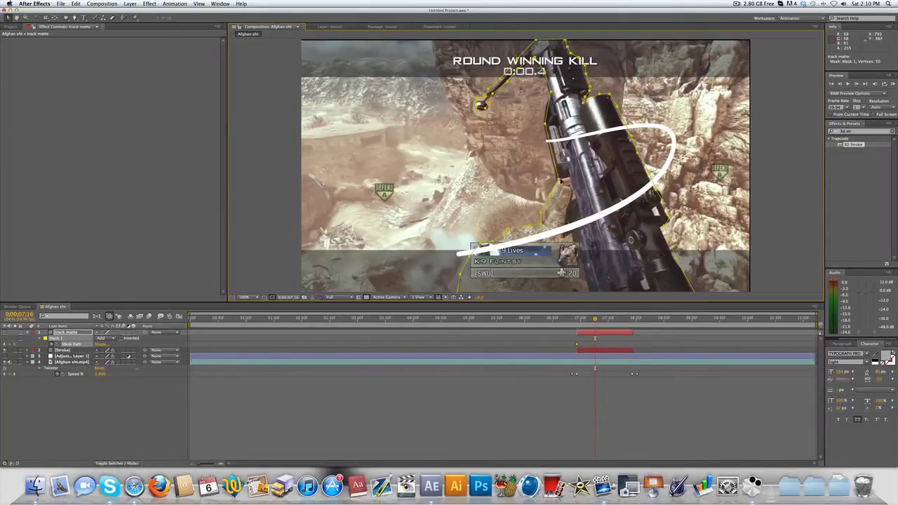
left_click(557, 181)
left_click(739, 5)
left_click(750, 25)
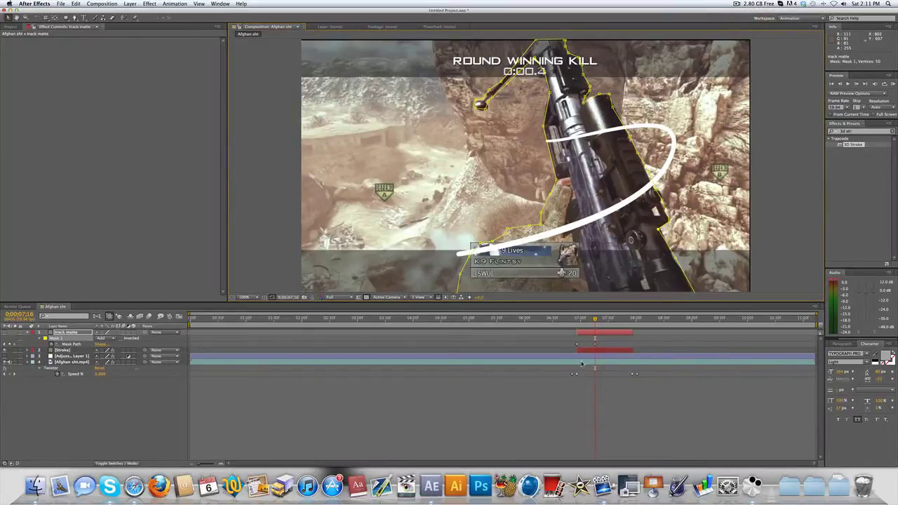
Step: Compare the mask's fit around the rifle in ten-frame jumps between 0;00;06;56 and 0;00;07;16
key("super+shift+Left")
key("super+shift+Right")
key("super+shift+Right")
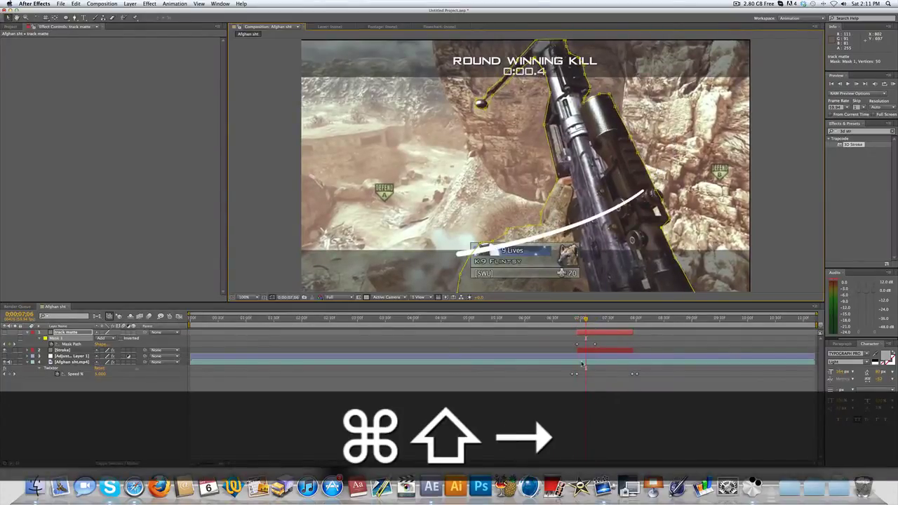
key("super+shift+Left")
key("super+shift+Left")
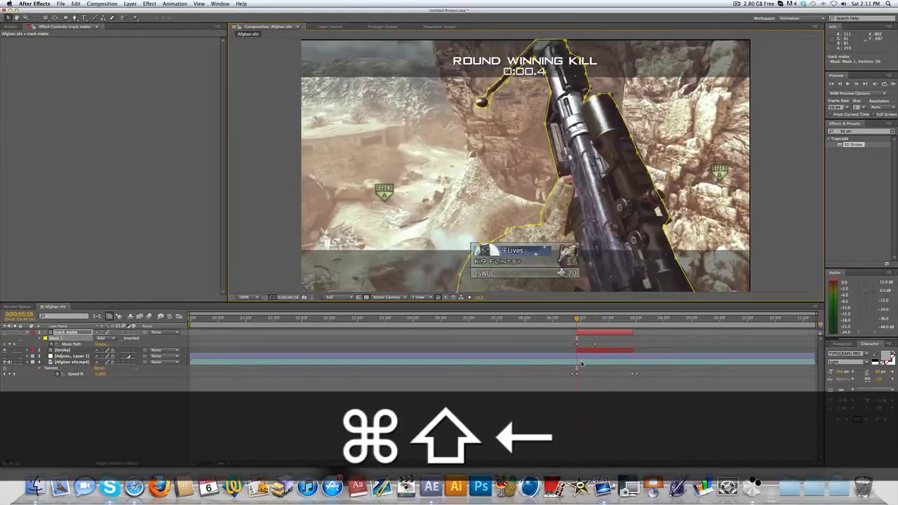
key("super+shift+Right")
key("super+shift+Right")
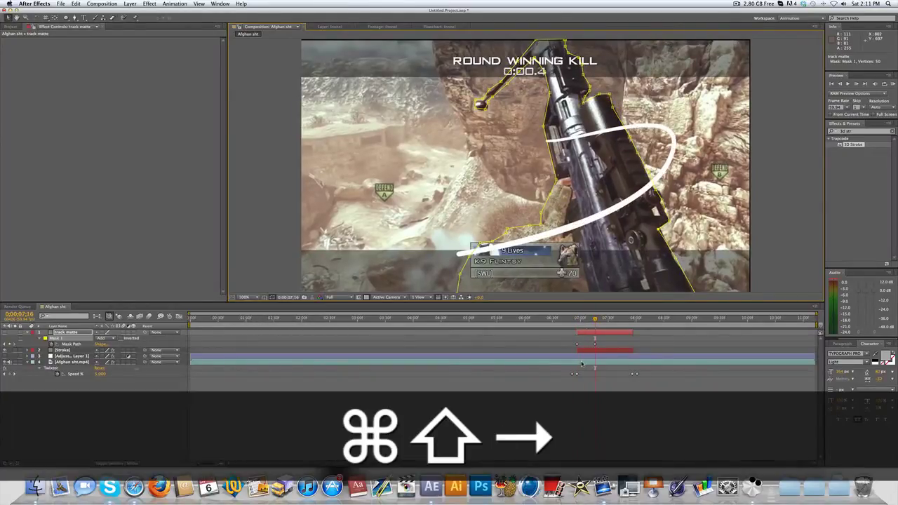
Step: Reshape the track matte's mask to the rifle's outline at 0;00;07;36 and 0;00;07;56, setting a Mask Path keyframe at each time
key("super+shift+Right")
key("super+shift+Right")
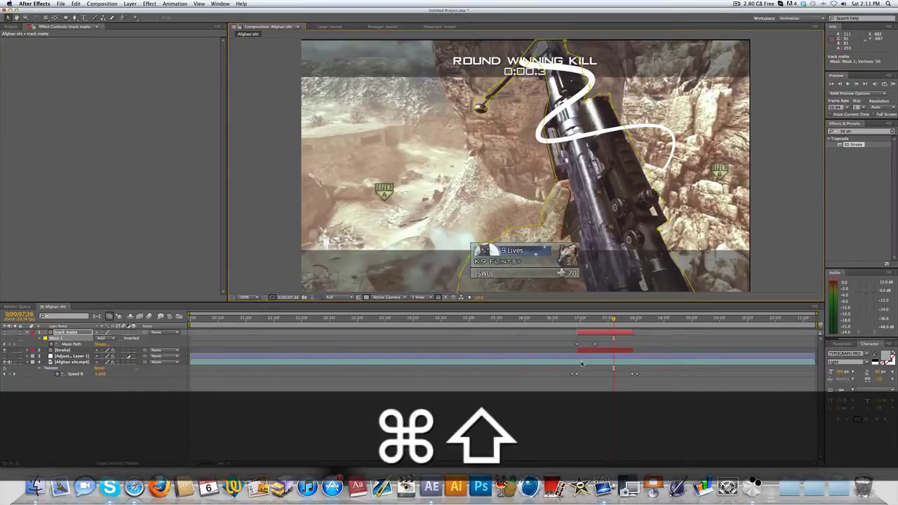
key("super+shift+Right")
key("super+shift+Right")
key("super+shift+Left")
key("super+shift+Left")
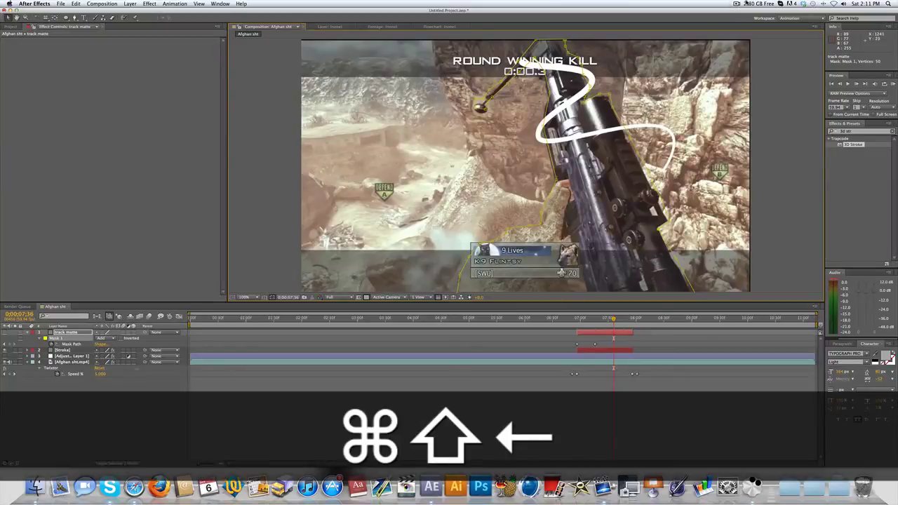
left_click(746, 4)
left_click(746, 31)
key("super+shift+Right")
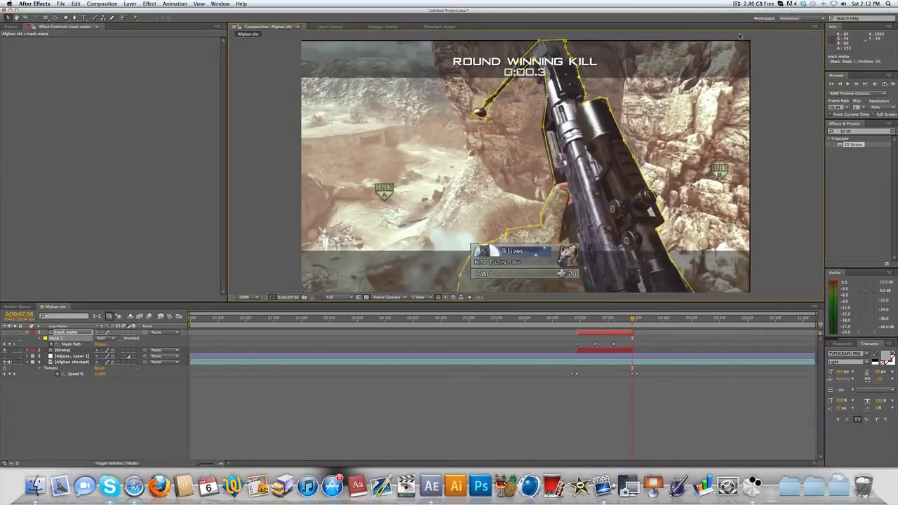
Step: Move back and forth through the slow-motion section to check how the animated mask follows the rifle between keyframes
key("super+Left")
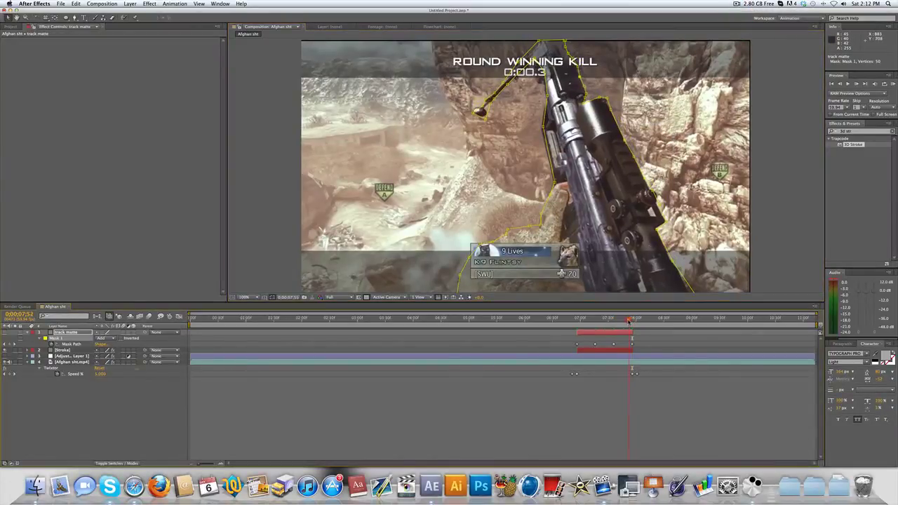
key("super+Right")
key("super+Right")
key("super+Right")
key("super+Right")
key("super+Right")
key("super+Right")
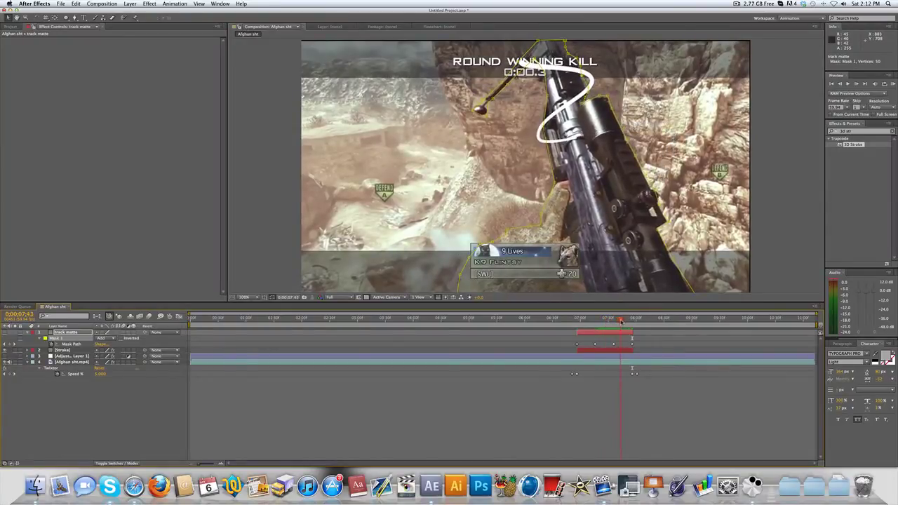
key("super+Left")
key("super+Left")
key("super+Left")
key("super+Left")
key("super+Left")
key("super+Left")
key("super+Left")
key("super+Left")
key("super+Left")
key("super+Left")
key("super+Left")
key("super+Left")
key("super+Left")
key("super+Left")
key("super+Left")
key("super+Left")
key("super+Left")
key("super+Left")
key("super+Left")
key("super+Left")
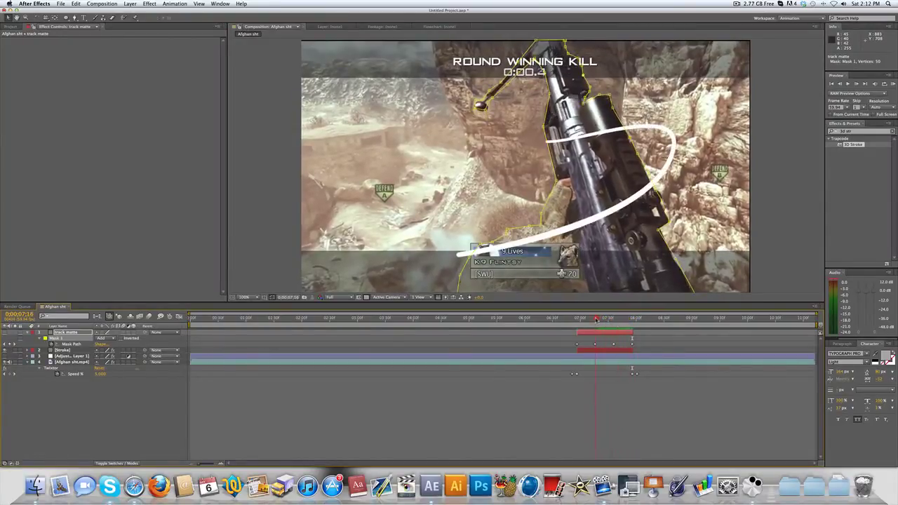
key("super+Right")
key("super+Right")
key("super+Right")
key("super+Right")
key("super+Right")
key("super+Right")
key("super+Right")
key("super+Right")
key("super+Right")
key("super+Right")
key("super+Right")
key("super+Right")
key("super+Right")
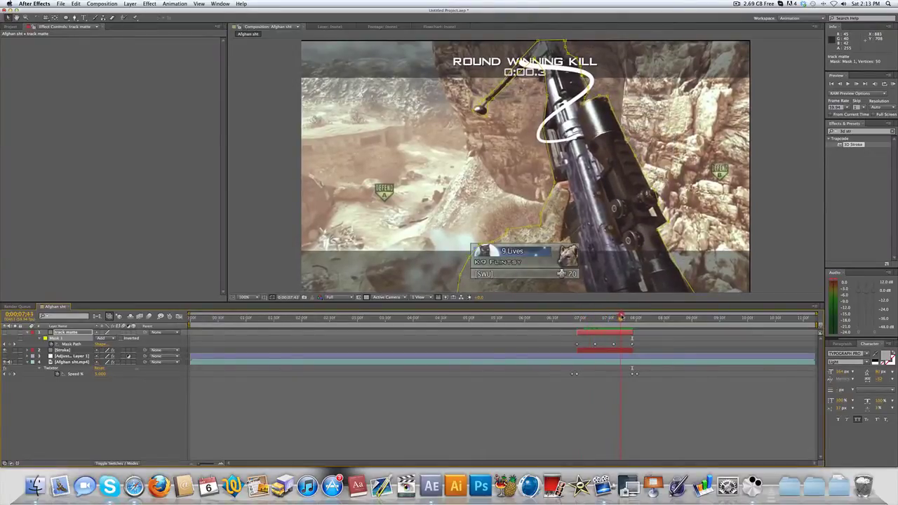
key("super+Right")
key("super+Right")
key("super+Right")
key("super+Right")
key("super+Right")
key("super+Right")
key("super+Right")
key("super+Right")
key("super+Left")
key("super+Left")
key("super+Left")
key("super+Left")
key("super+Left")
key("super+Left")
key("super+Left")
key("super+Left")
key("super+Left")
key("super+Left")
key("super+Left")
key("super+Left")
key("super+Left")
key("super+Left")
key("super+Left")
key("super+Left")
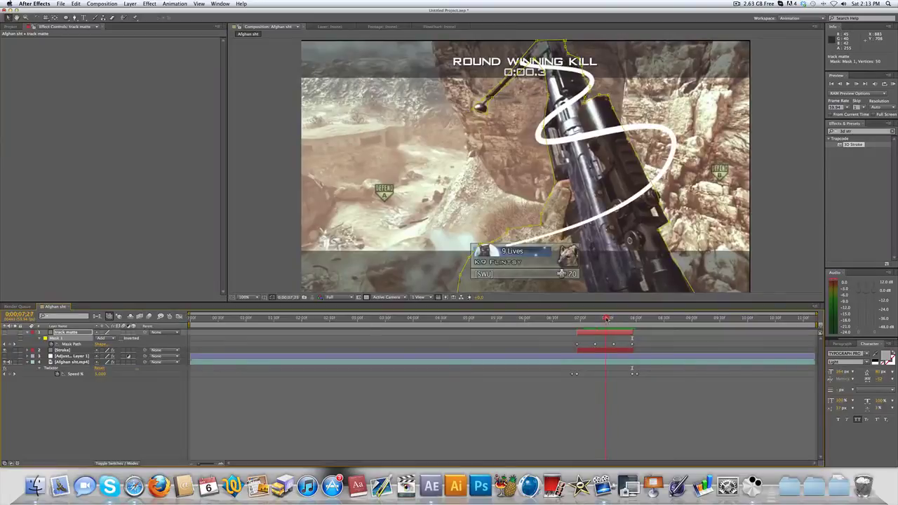
key("super+Right")
key("super+Right")
key("super+Right")
key("super+Right")
key("super+Right")
key("super+Right")
key("super+Right")
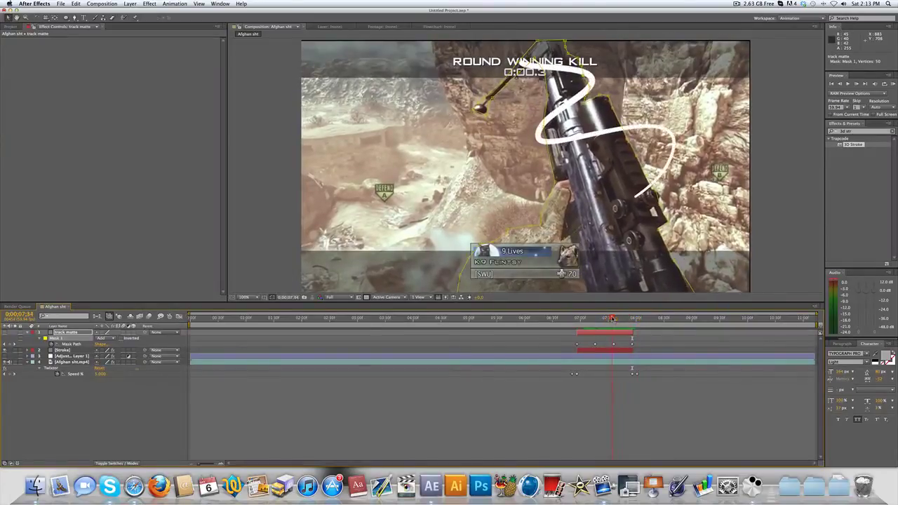
key("super+Left")
key("super+Left")
key("super+Left")
key("super+Left")
key("super+Left")
key("super+Left")
key("super+Left")
key("super+Left")
key("super+Left")
key("super+Left")
key("super+Left")
key("super+Left")
key("super+Left")
key("super+Left")
key("super+Left")
key("super+Left")
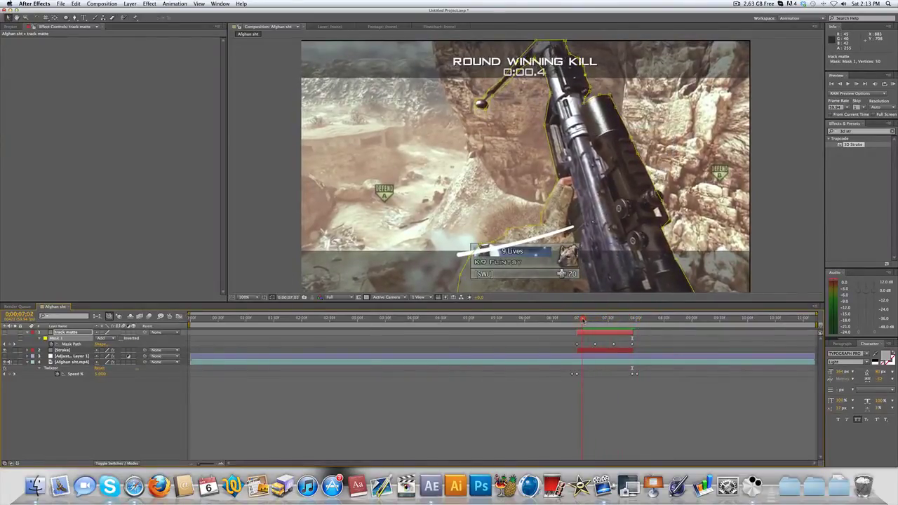
key("super+Right")
key("super+Right")
key("super+Right")
key("super+Right")
key("super+Right")
key("super+Right")
key("super+Right")
key("super+Right")
key("super+Right")
key("super+Right")
key("super+Right")
key("super+Right")
key("super+Right")
key("super+Right")
key("super+Right")
key("super+Right")
key("super+Right")
key("super+Right")
key("super+Right")
key("super+Right")
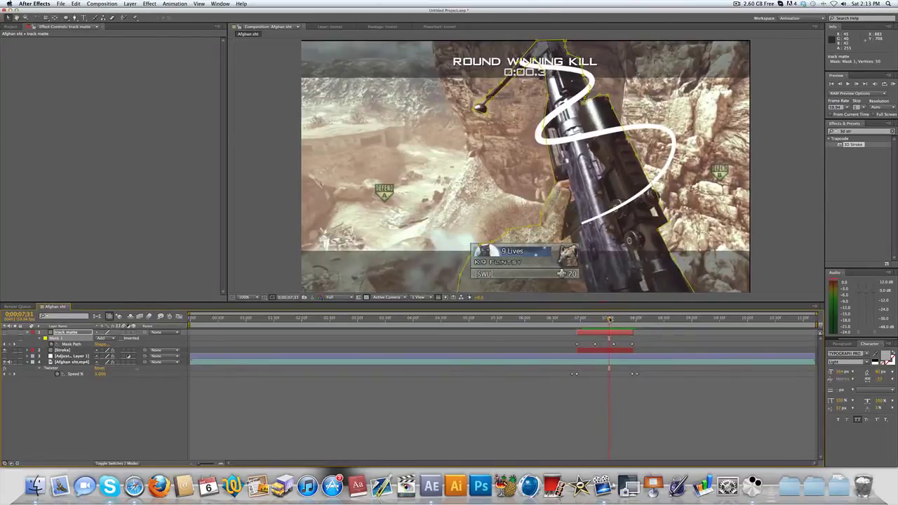
left_click_drag(609, 319, 598, 321)
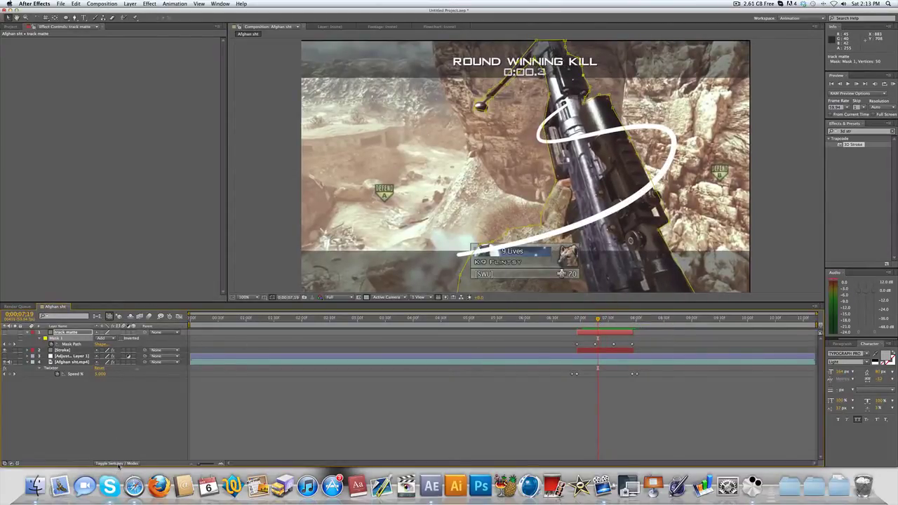
Step: Show the track matte settings and try Alpha Matte "track matte" on the Stroke layer before switching it to Alpha Inverted Matte "track matte"
left_click(118, 464)
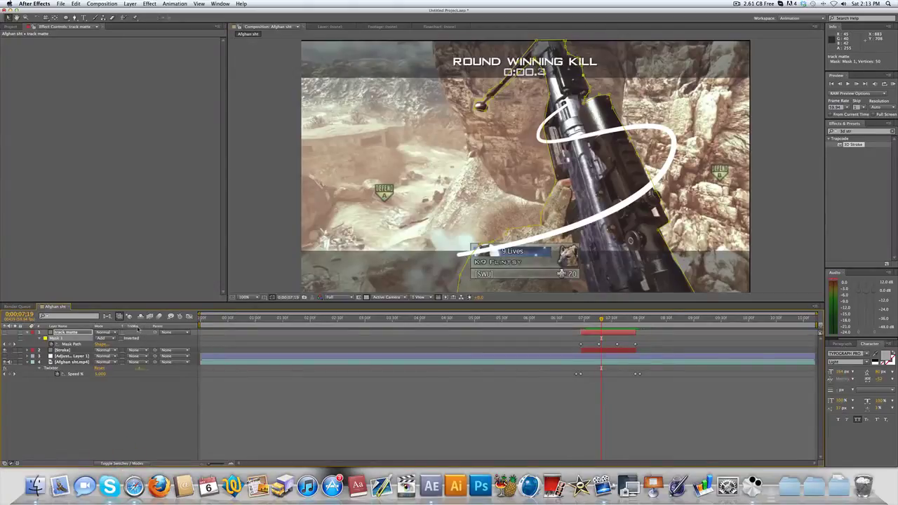
left_click(70, 351)
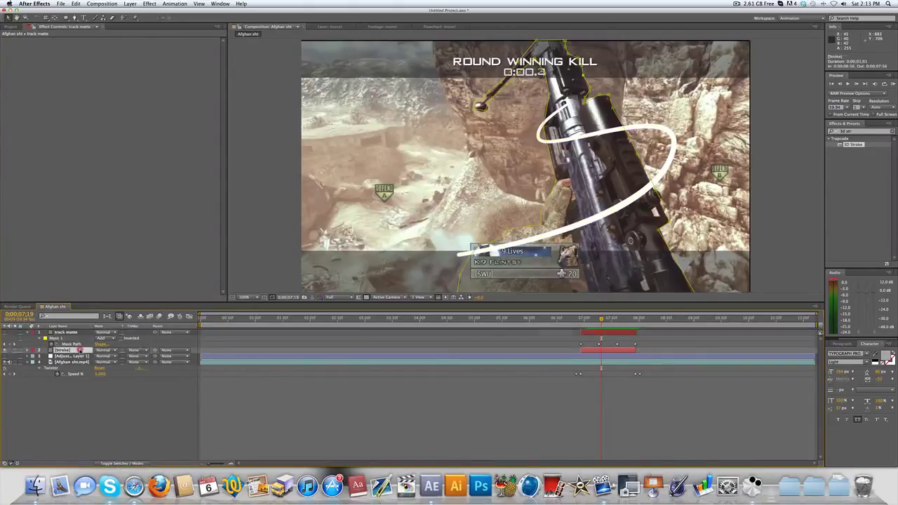
left_click(131, 355)
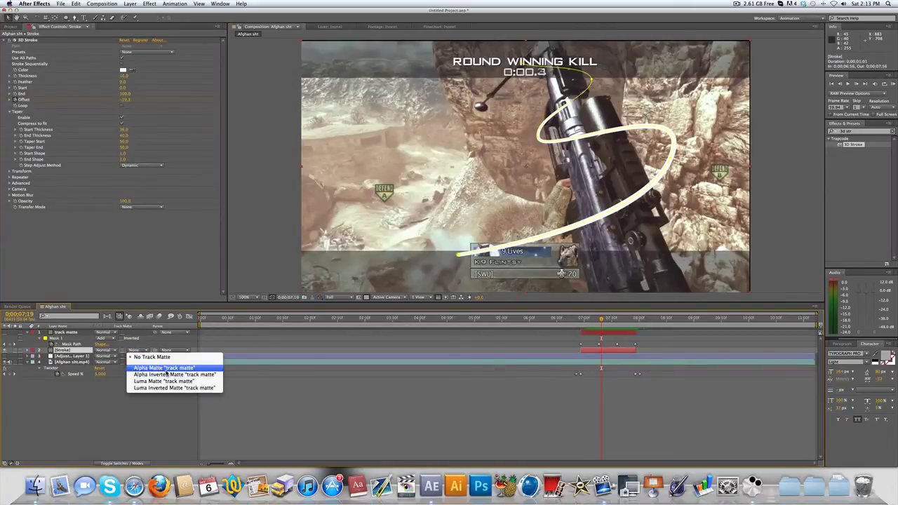
left_click(166, 369)
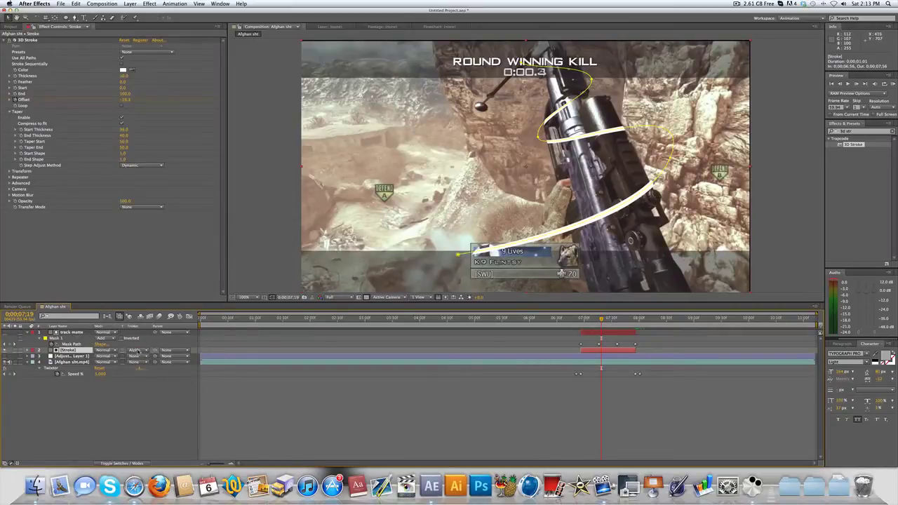
left_click(137, 350)
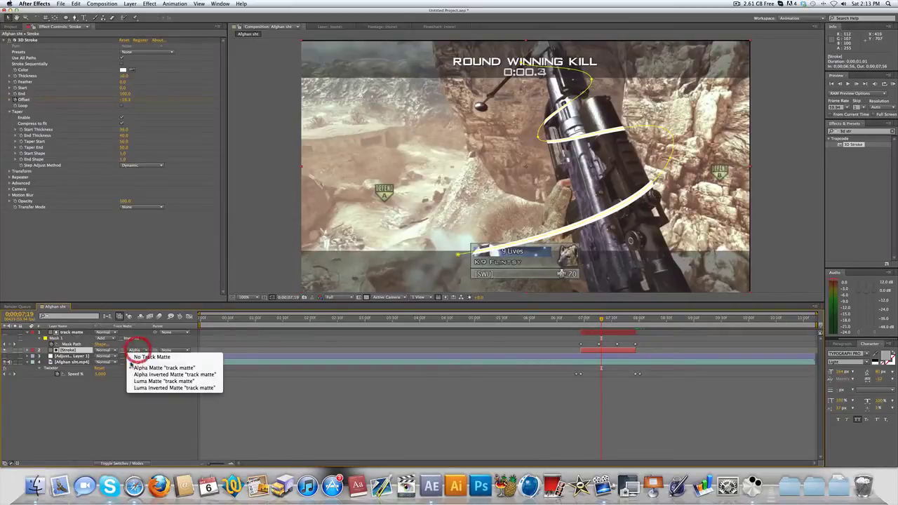
left_click(175, 375)
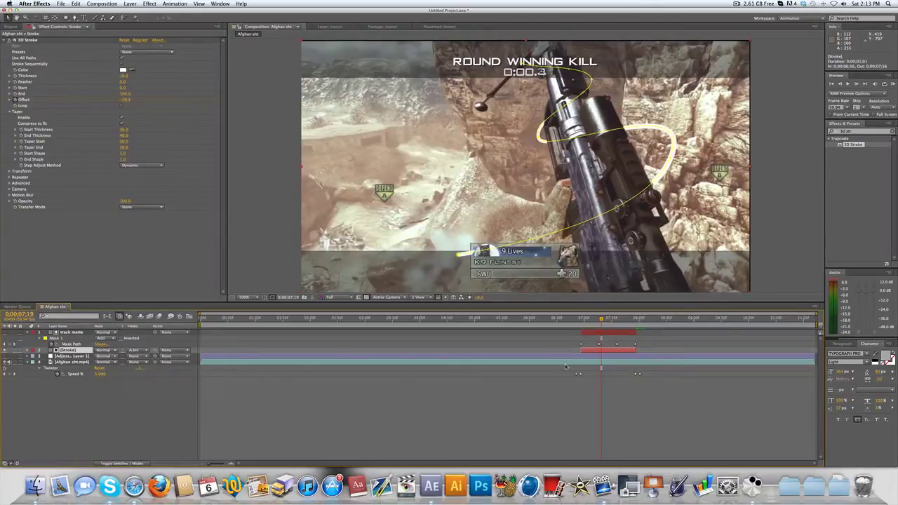
Step: Review the stroke passing behind the rifle, temporarily showing the track matte layer to examine its filled shape over time
mouse_move(602, 321)
left_mouse_down()
mouse_move(580, 325)
mouse_move(621, 319)
left_mouse_up()
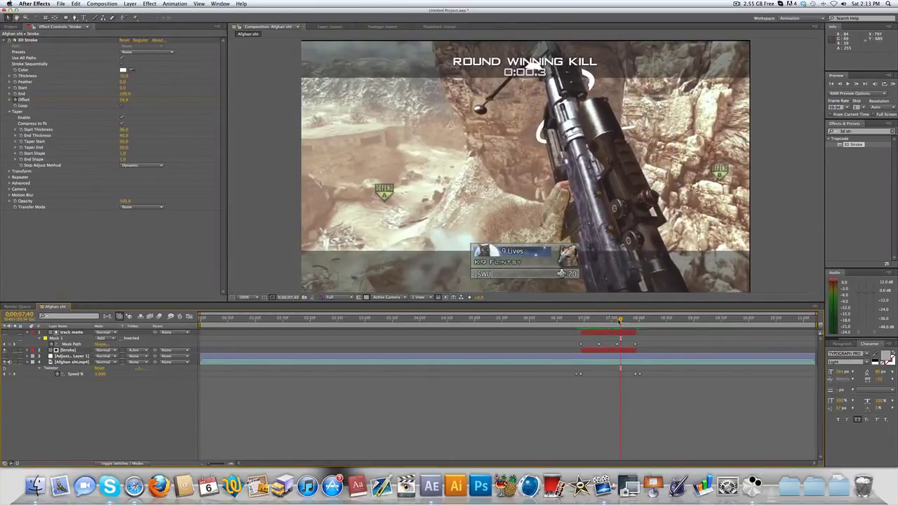
left_click(609, 318)
left_click(70, 332)
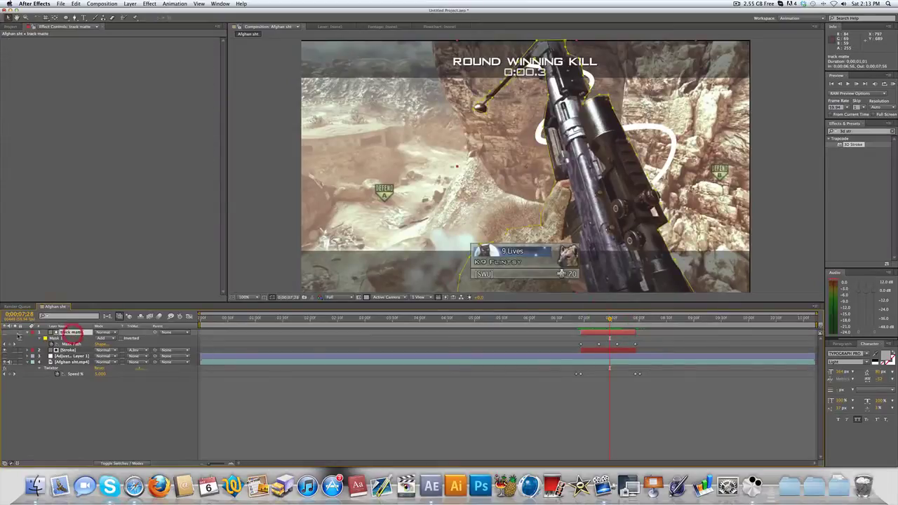
left_click(5, 332)
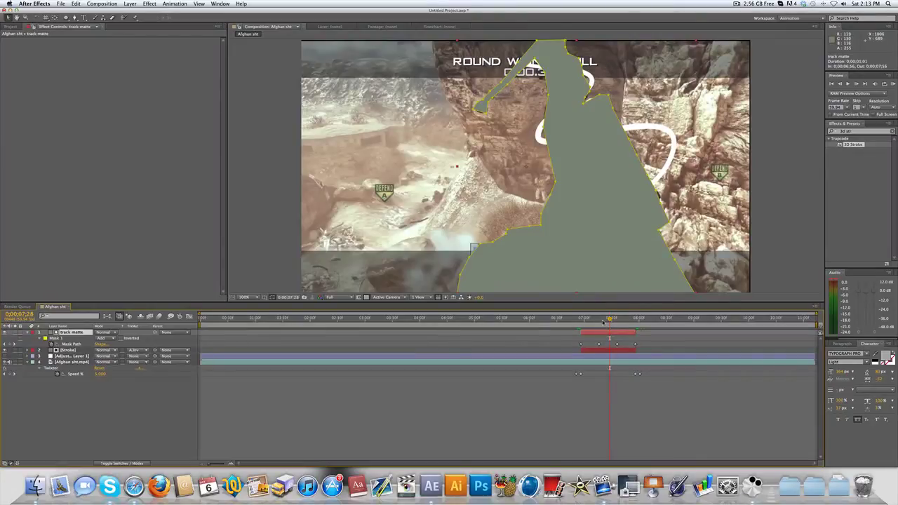
mouse_move(603, 322)
left_mouse_down()
mouse_move(592, 322)
mouse_move(617, 323)
left_mouse_up()
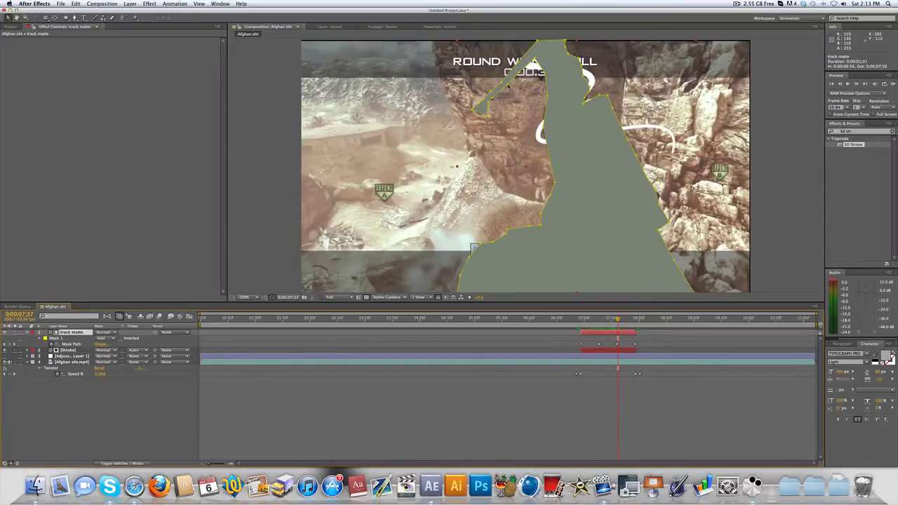
mouse_move(610, 313)
left_mouse_down()
mouse_move(616, 321)
mouse_move(587, 324)
mouse_move(619, 329)
mouse_move(592, 320)
mouse_move(615, 319)
left_mouse_up()
left_click(6, 332)
left_click(610, 319)
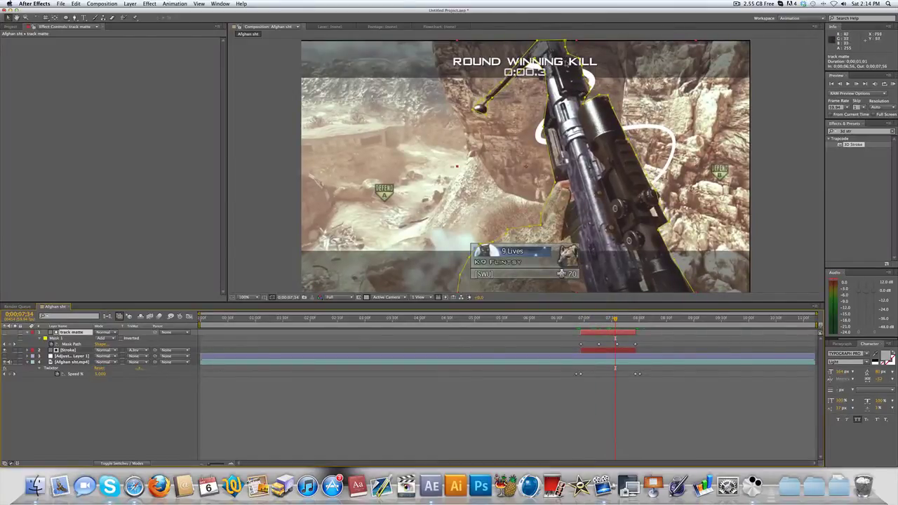
mouse_move(598, 320)
left_mouse_down()
mouse_move(586, 321)
mouse_move(601, 325)
left_mouse_up()
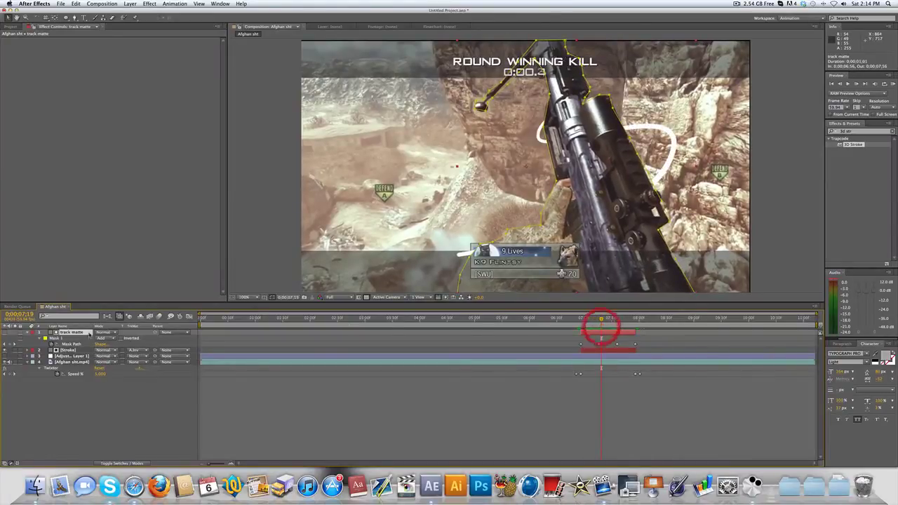
Step: Select the track matte layer with the Pen tool, go to 0;00;07;12 and set the Stroke layer to No Track Matte
left_click(76, 334)
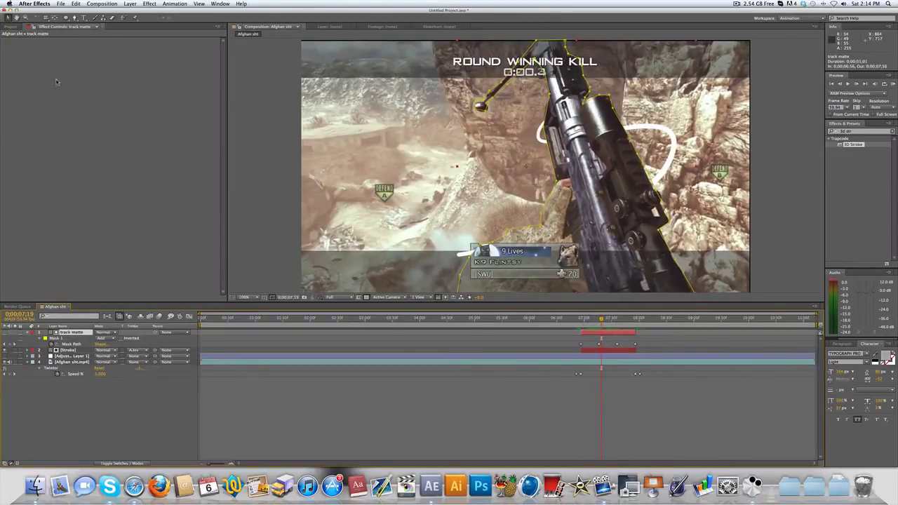
left_click(74, 18)
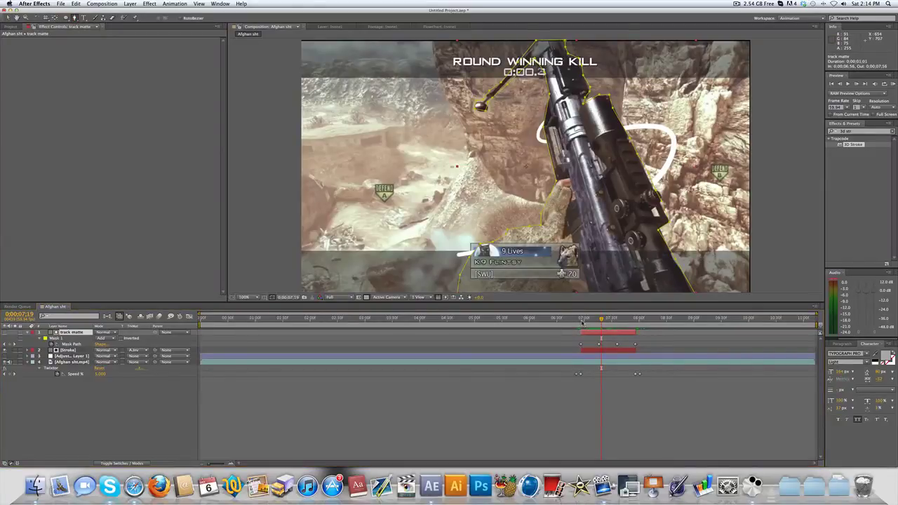
left_click_drag(583, 321, 596, 320)
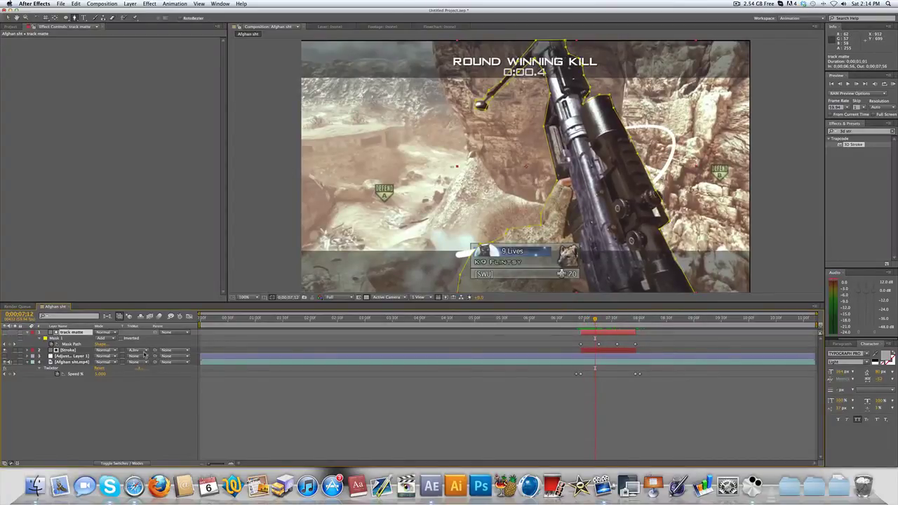
left_click(146, 355)
left_click(144, 350)
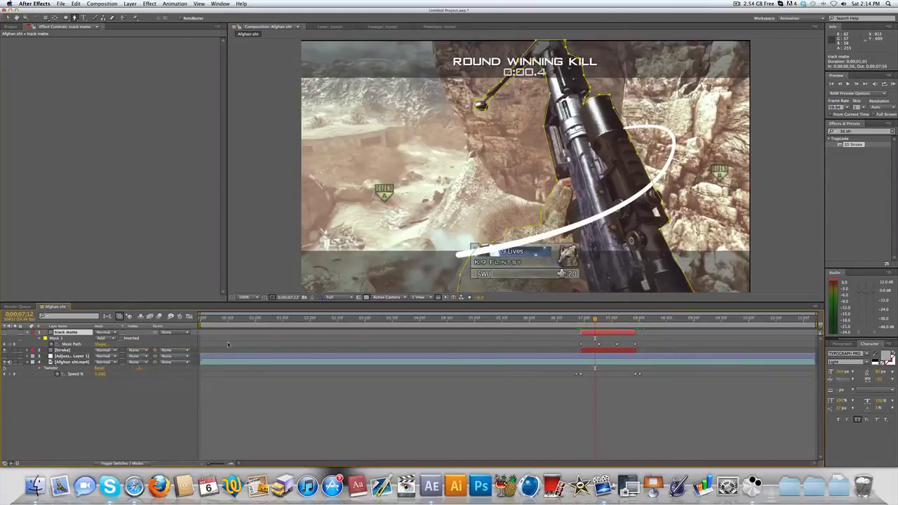
Step: At 0;00;07;18, draw a closed nine-point mask on the track matte layer around the stroke section crossing in front of the lower rifle
left_click_drag(593, 323, 602, 325)
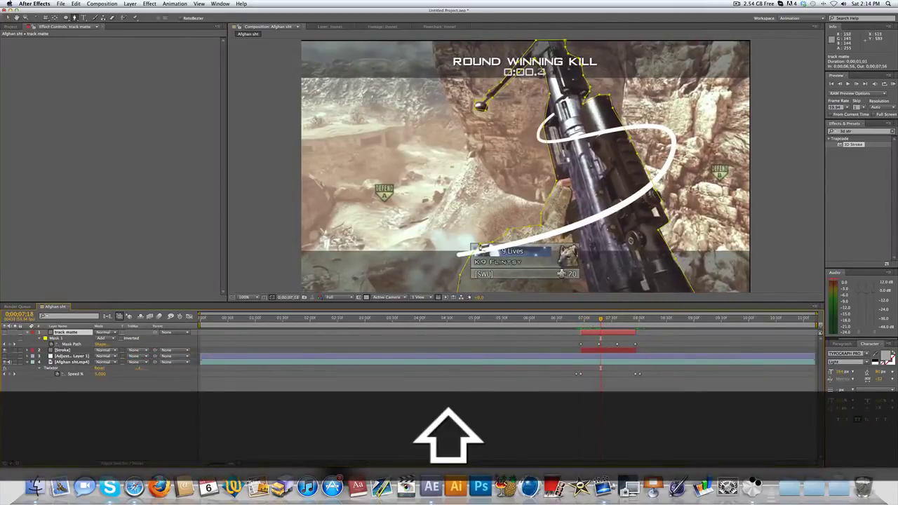
left_click(473, 237)
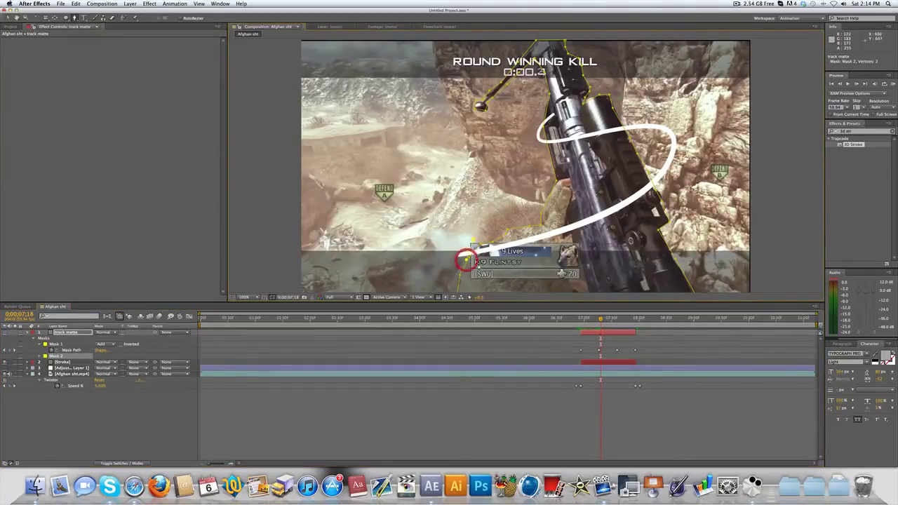
left_click(472, 254)
left_click(527, 267)
left_click(601, 252)
left_click(660, 209)
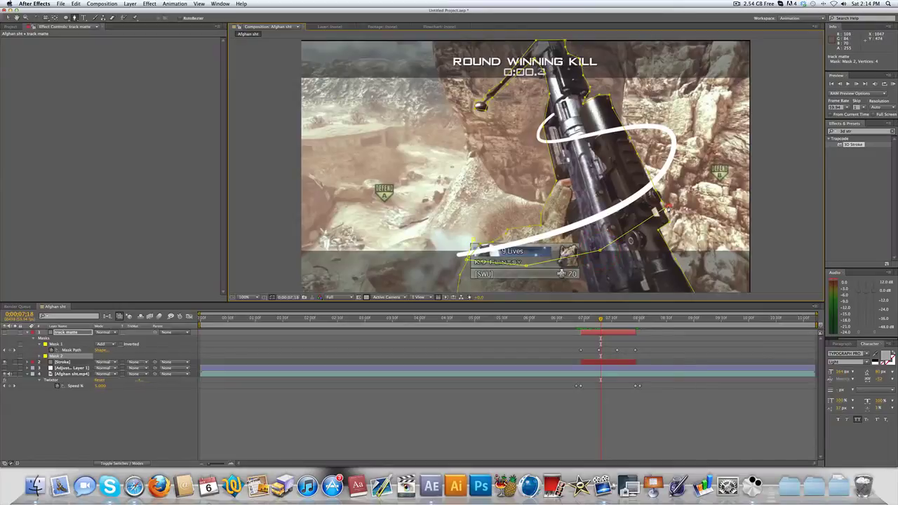
left_click(623, 183)
left_click(574, 206)
left_click(495, 223)
left_click(473, 251)
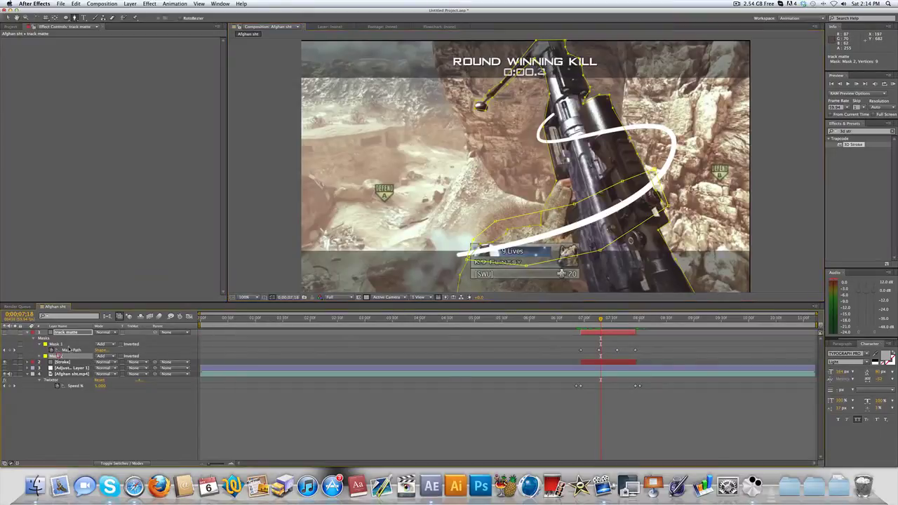
Step: Set the lower stroke mask's mode to Subtract and briefly show the track matte layer to check the cut-out before hiding it
left_click(117, 355)
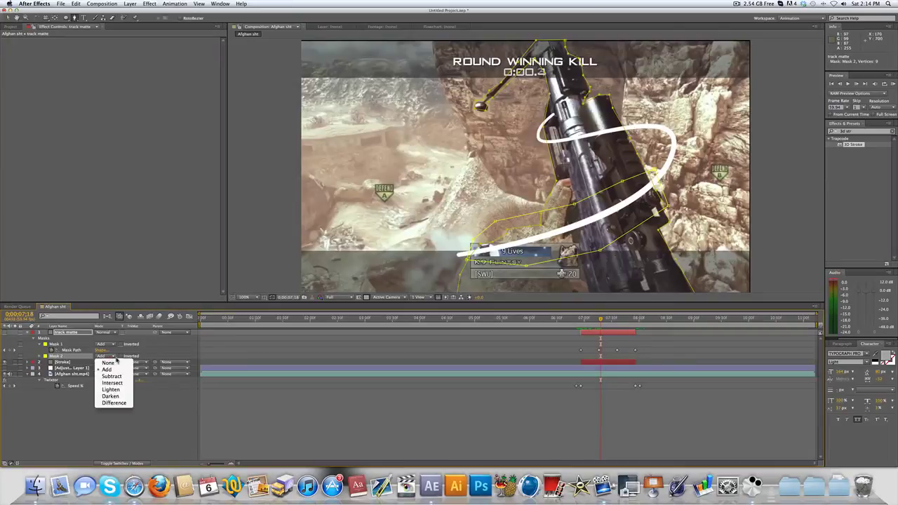
left_click(116, 374)
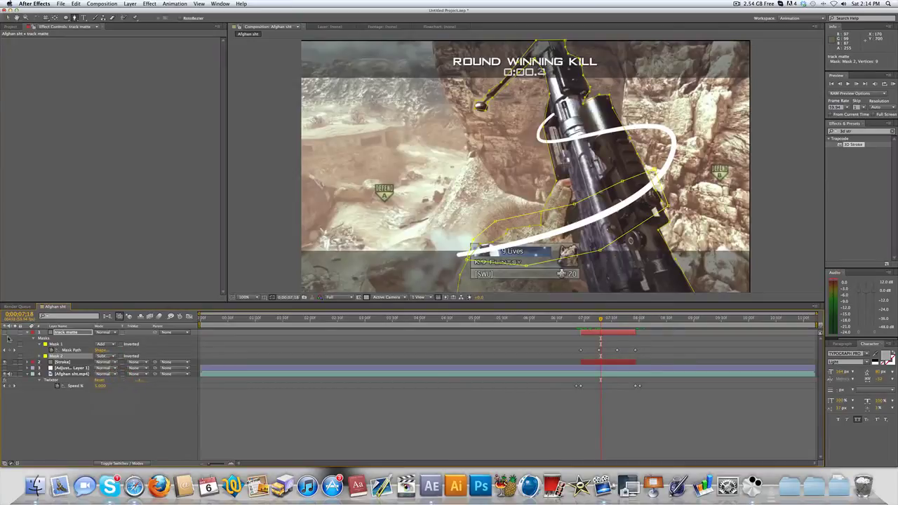
left_click(6, 333)
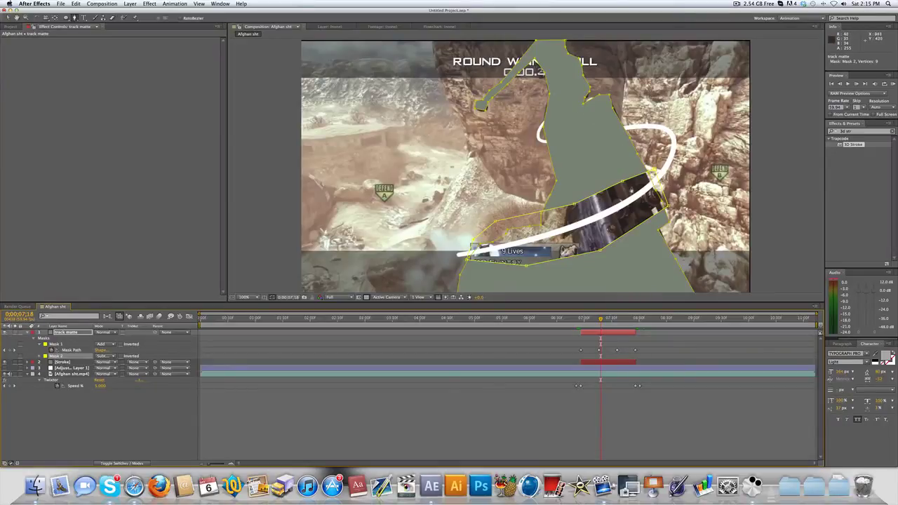
left_click(6, 332)
left_click(6, 331)
left_click(6, 332)
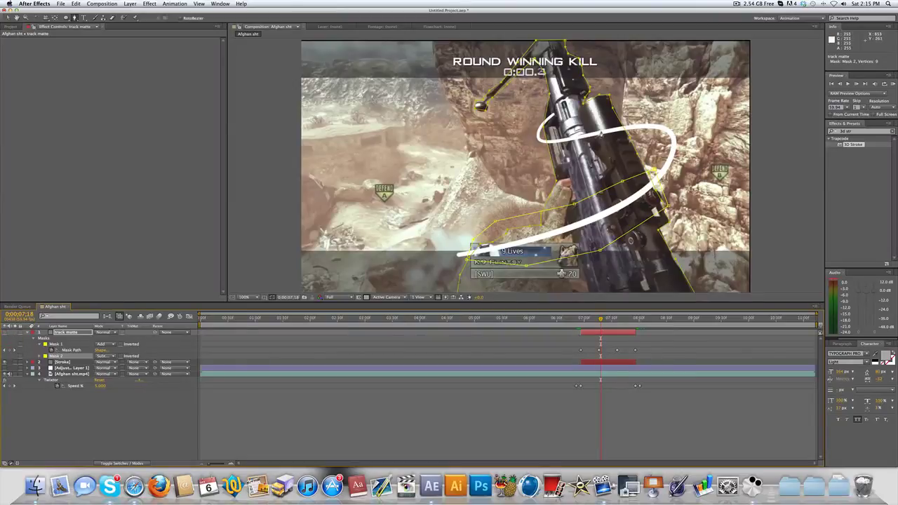
left_click(5, 332)
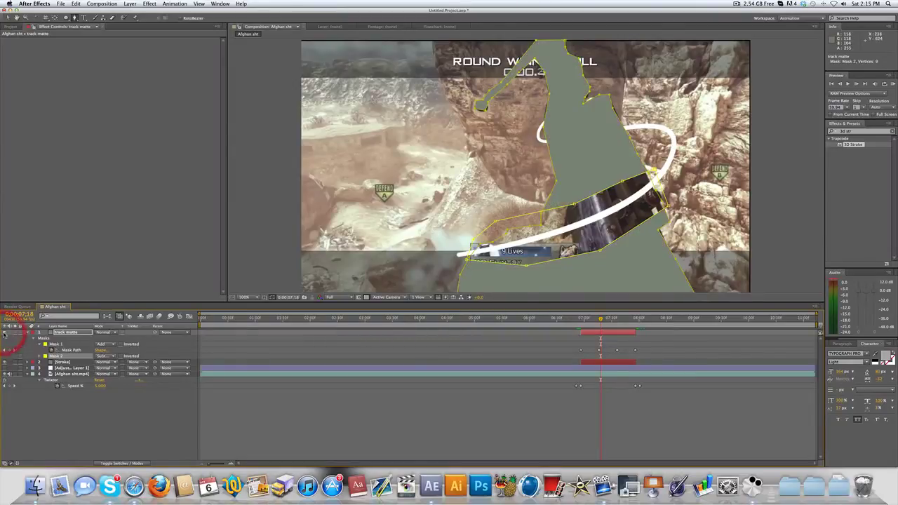
left_click(6, 332)
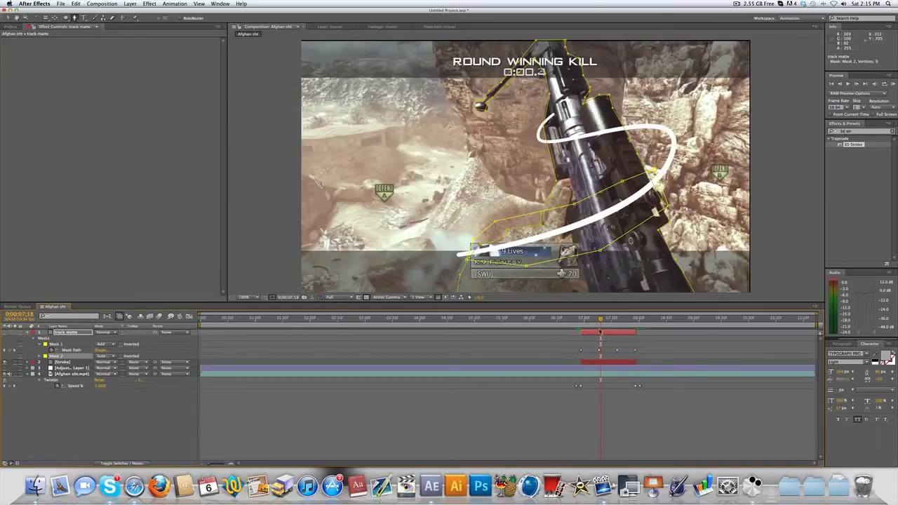
Step: At 0;00;07;32, draw a closed four-point mask around the stroke crossing the upper rifle and set its mode to Subtract
left_click_drag(608, 321, 612, 319)
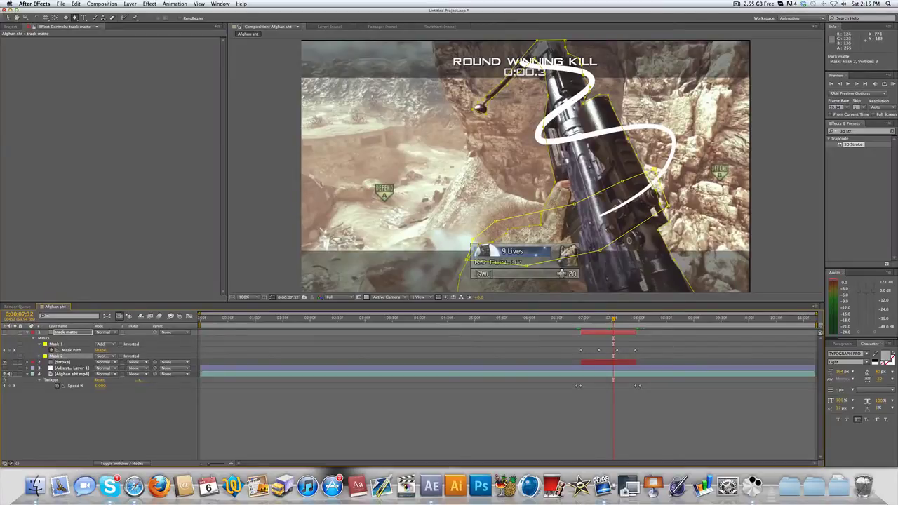
left_click(539, 115)
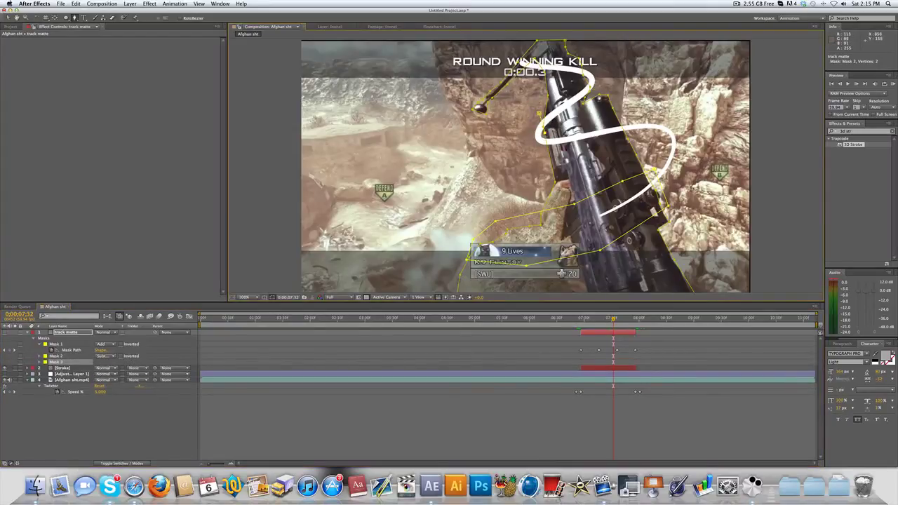
left_click(599, 99)
left_click(587, 84)
left_click(539, 114)
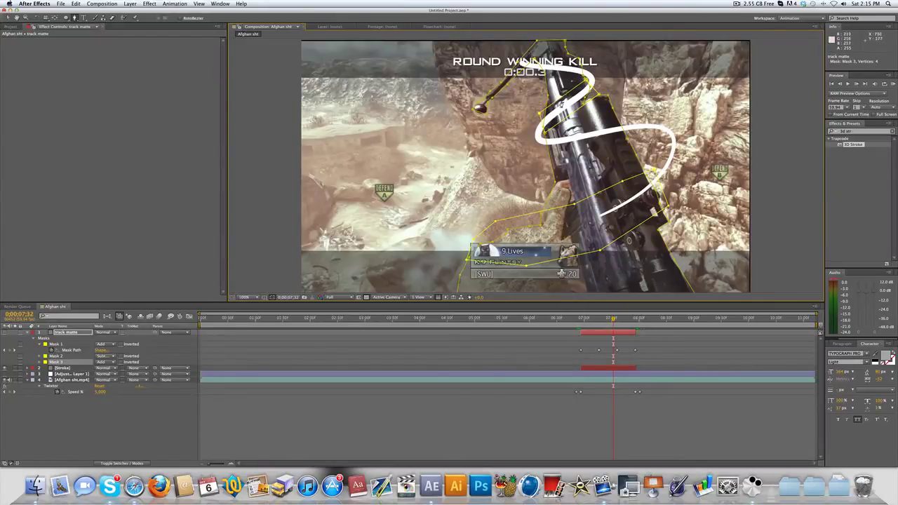
left_click(100, 363)
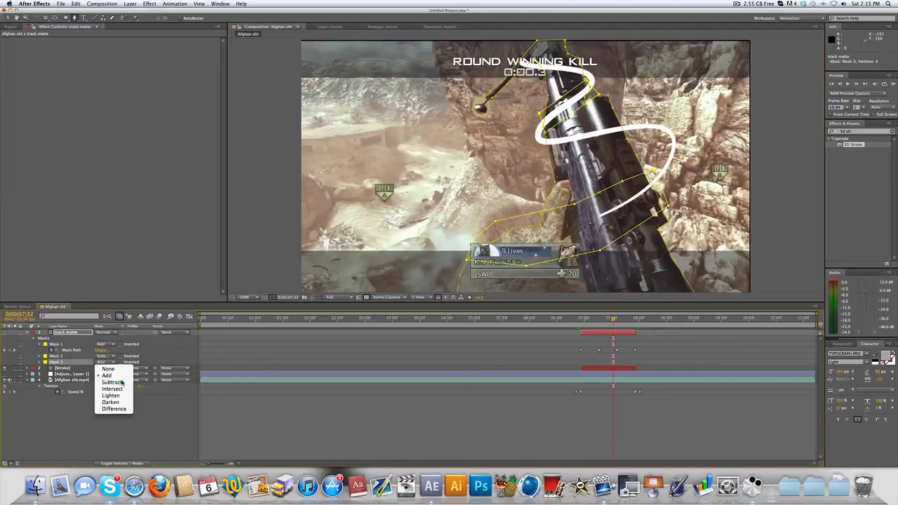
left_click(109, 382)
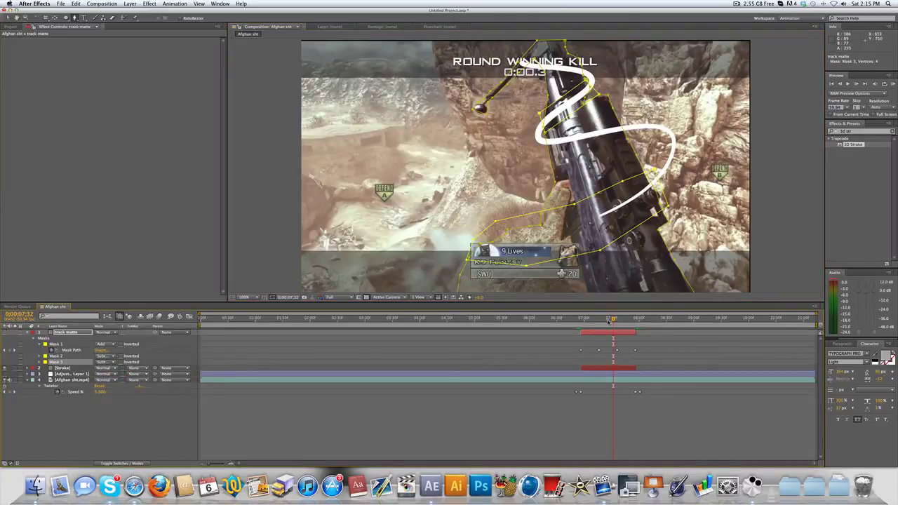
Step: Set the Stroke layer to Alpha Inverted Matte "track matte" and check how the line wraps around the rifle over time
mouse_move(614, 329)
left_mouse_down()
mouse_move(630, 320)
mouse_move(613, 320)
left_mouse_up()
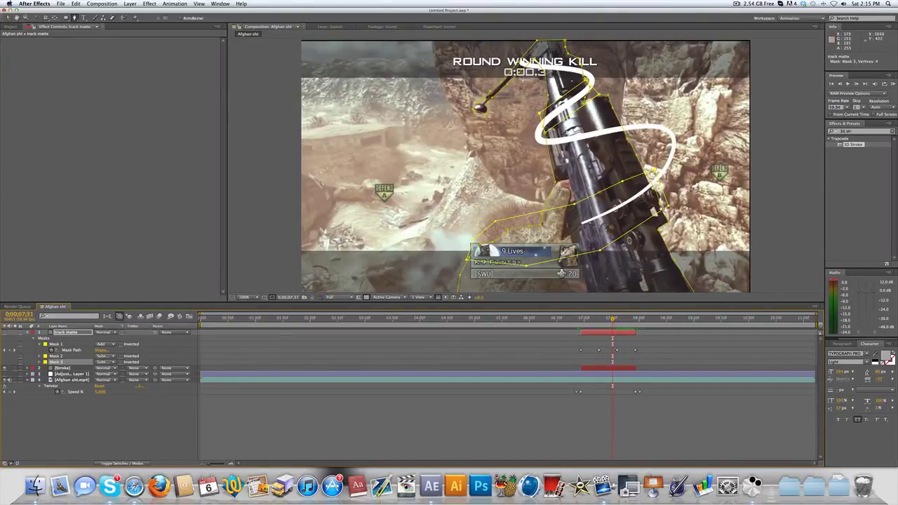
left_click_drag(607, 320, 602, 320)
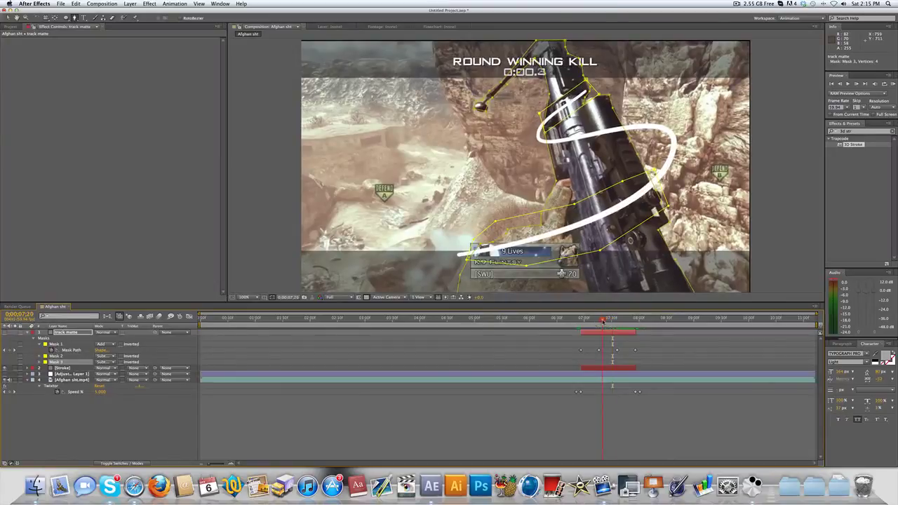
left_click(141, 373)
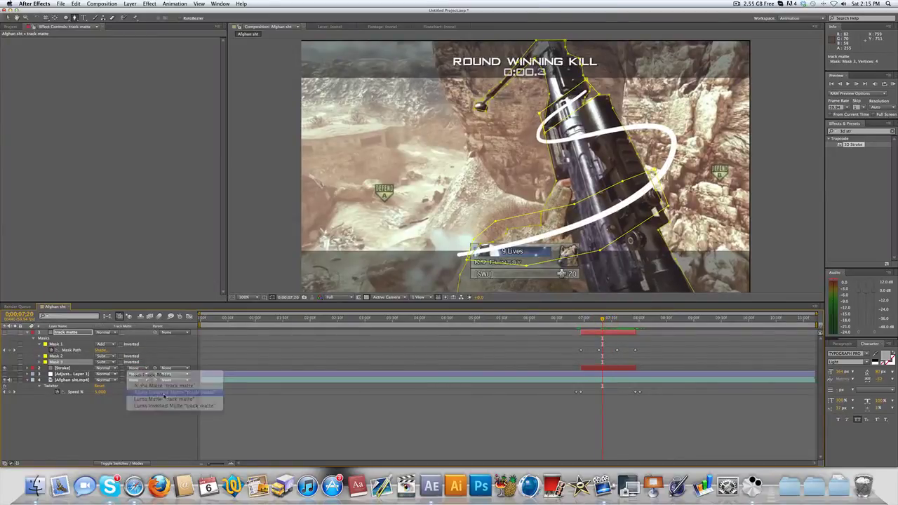
left_click(165, 393)
left_click(494, 368)
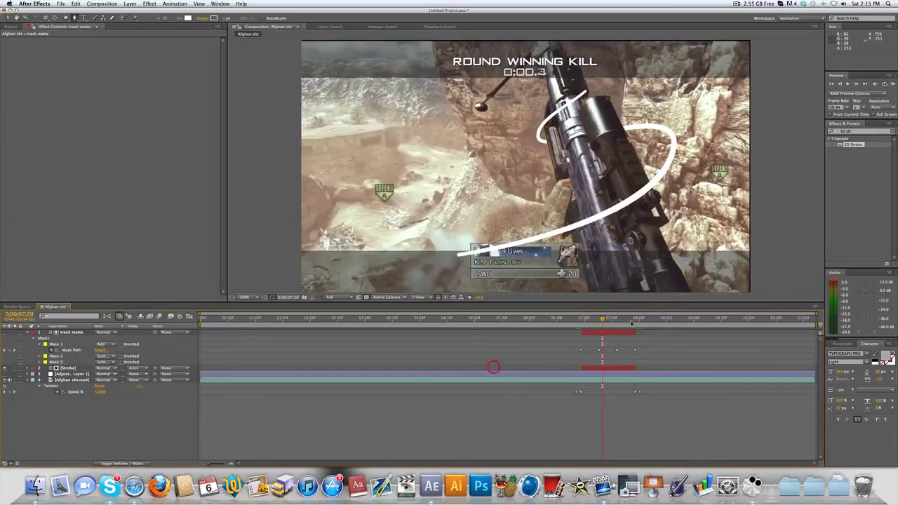
mouse_move(603, 319)
left_mouse_down()
mouse_move(584, 320)
mouse_move(630, 320)
mouse_move(611, 319)
left_mouse_up()
Step: Move Adjustment Layer 1 to the top of the layer stack, then find the Stylize Glow effect and apply it to the Stroke layer
left_click_drag(78, 376, 73, 333)
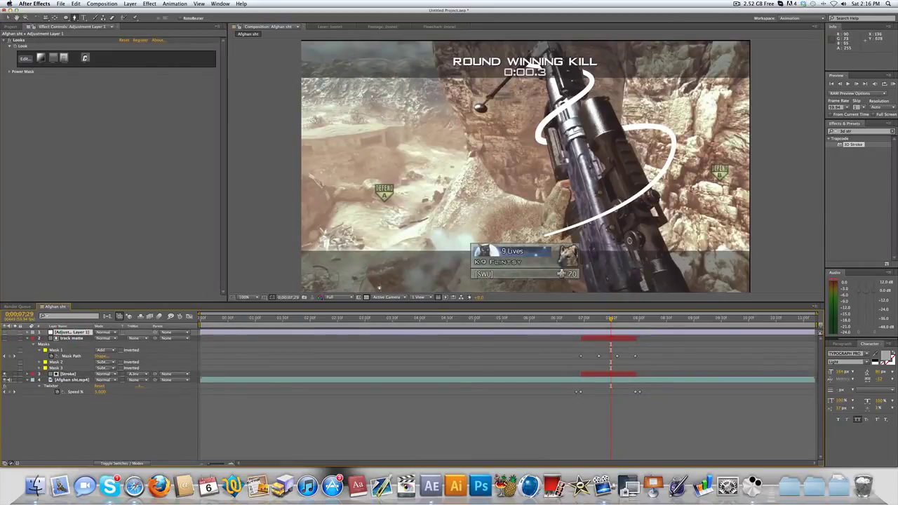
key("BackSpace")
key("BackSpace")
key("BackSpace")
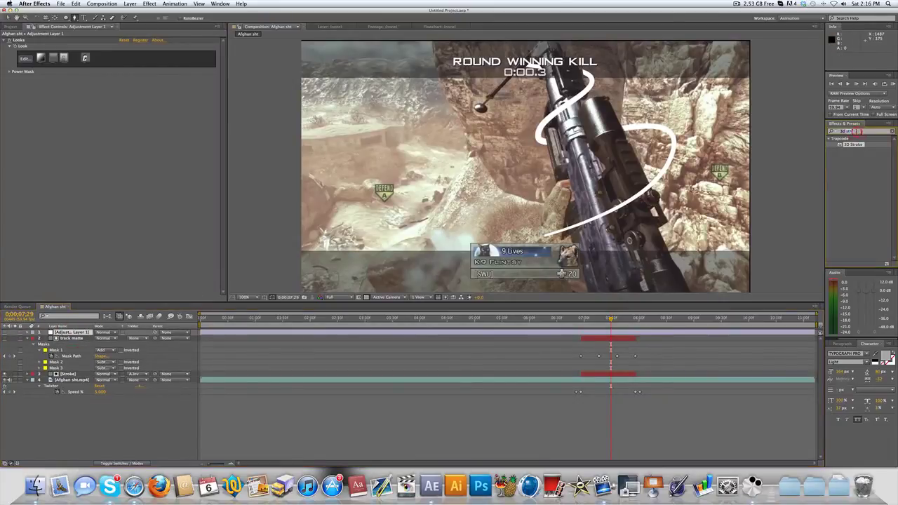
type("g")
key("super+a")
type("glow")
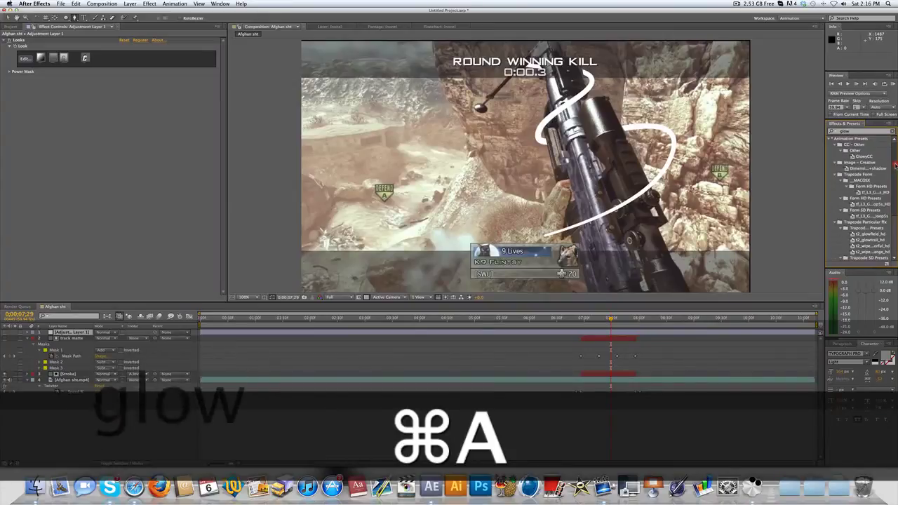
scroll(894, 163, "down", 5)
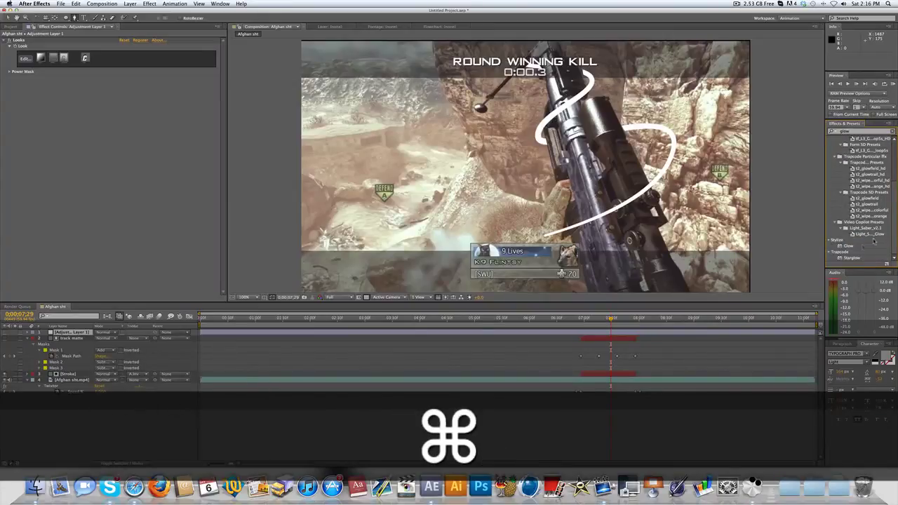
mouse_move(849, 246)
left_mouse_down()
mouse_move(737, 337)
mouse_move(626, 376)
left_mouse_up()
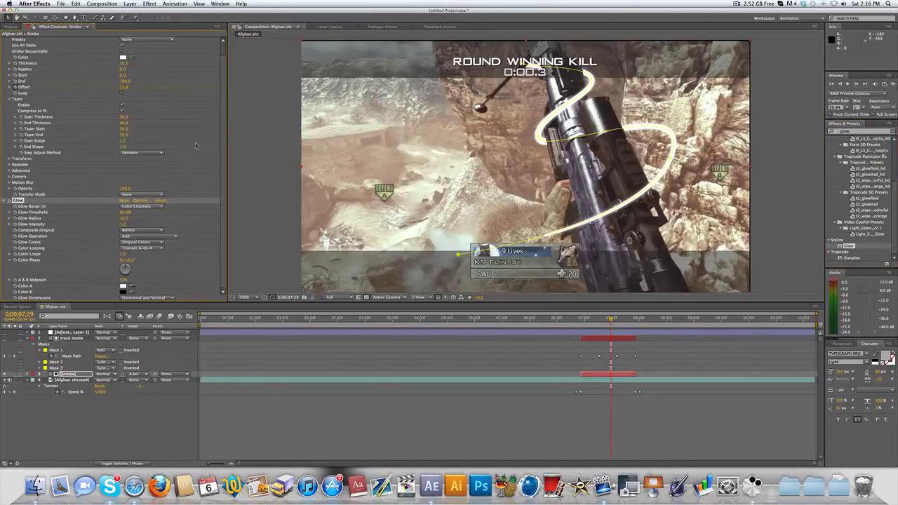
Step: Set the 3D Stroke color to a light blue
left_click(125, 57)
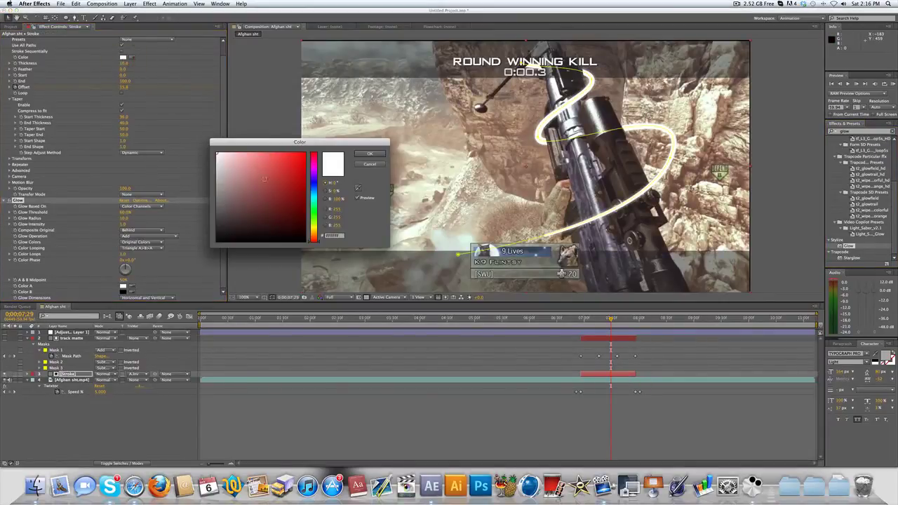
left_click(314, 187)
left_click_drag(270, 163, 249, 132)
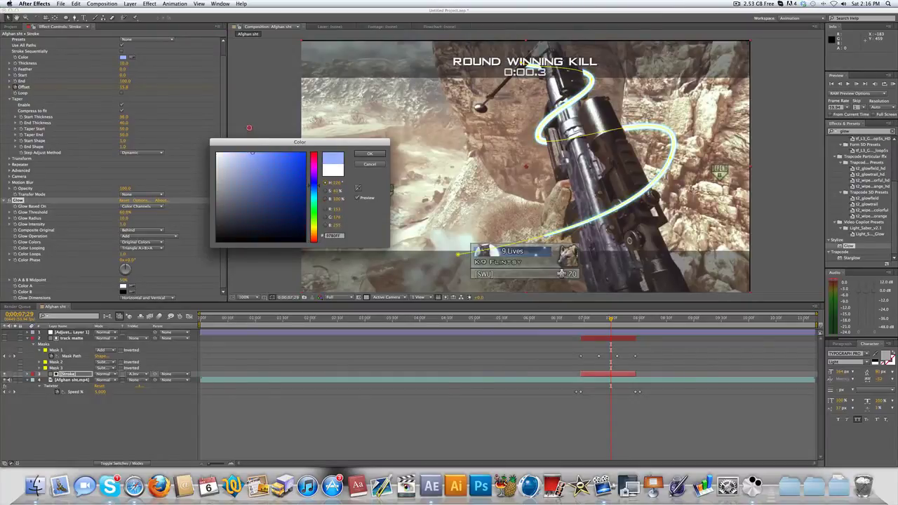
left_click(371, 165)
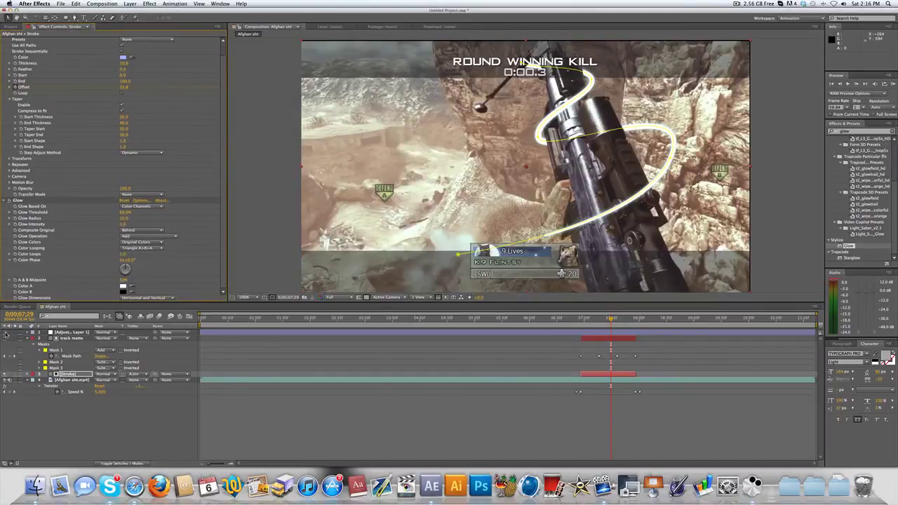
Step: Show Adjustment Layer 1, deselect the layers and review the glowing stroke through the slow-motion section
left_click(495, 397)
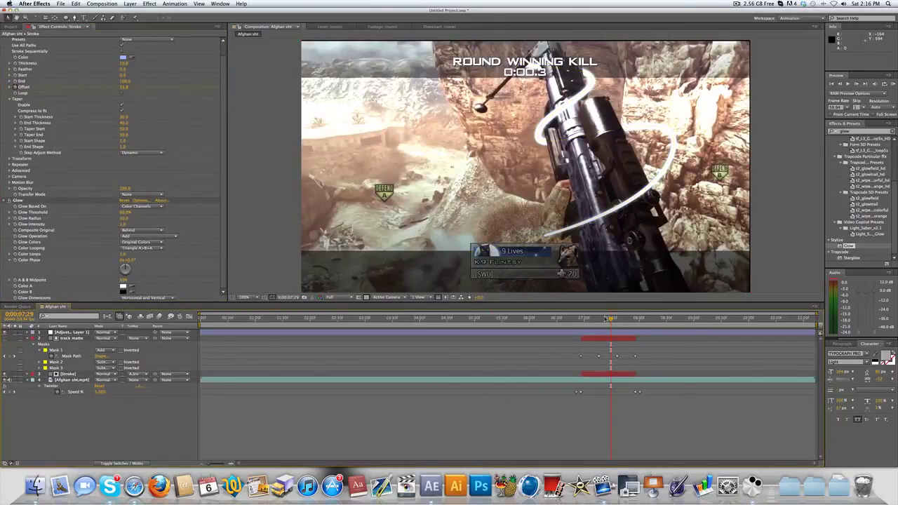
mouse_move(609, 318)
left_mouse_down()
mouse_move(591, 318)
mouse_move(629, 303)
mouse_move(663, 313)
mouse_move(576, 319)
mouse_move(631, 317)
mouse_move(602, 320)
left_mouse_up()
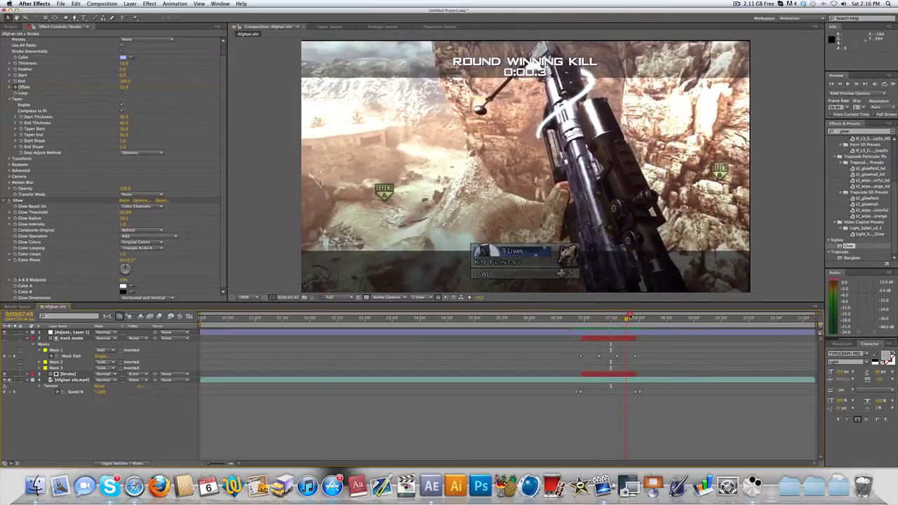
left_click_drag(614, 321, 596, 325)
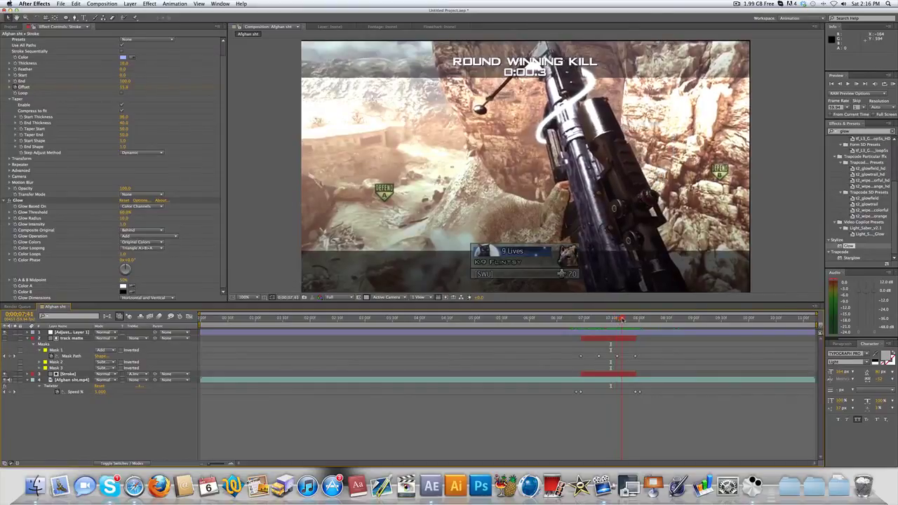
mouse_move(625, 317)
left_mouse_down()
mouse_move(601, 320)
mouse_move(625, 316)
left_mouse_up()
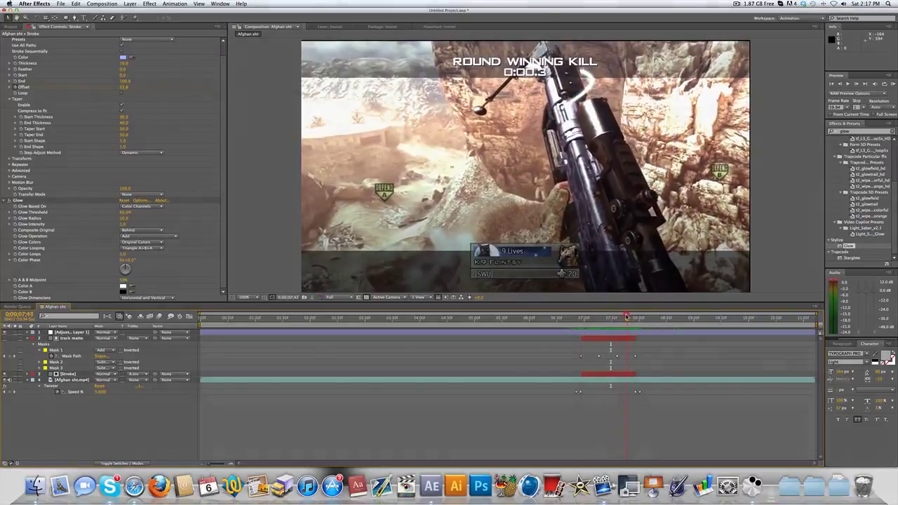